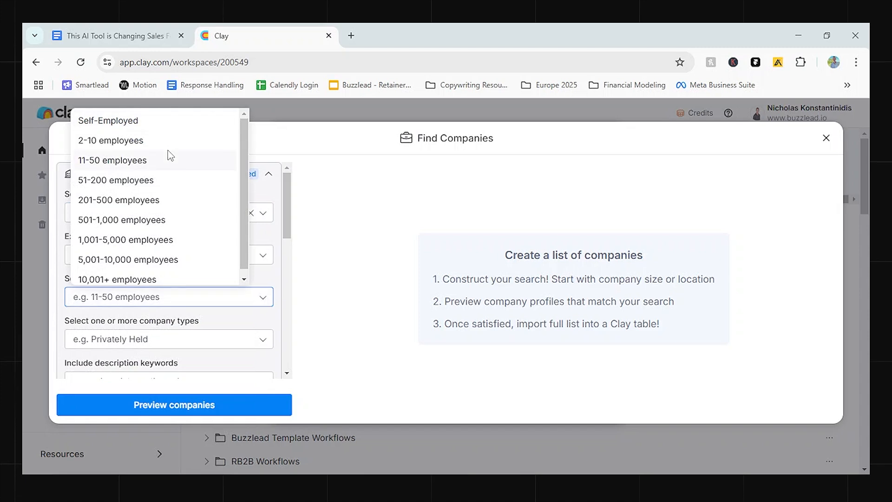
Filter the company search to the sizes 2-10, 11-50 and 51-200 employees.
{"action": "left_click", "coordinate": [169, 142]}
{"action": "left_click", "coordinate": [182, 161]}
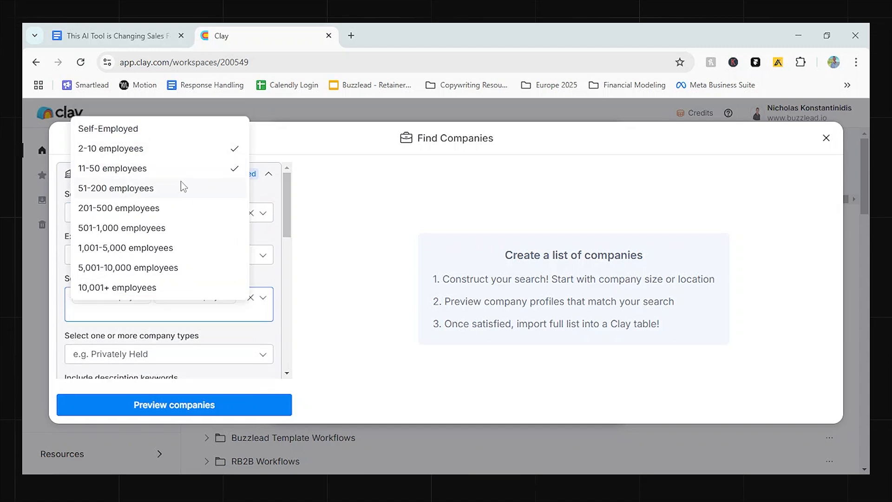
{"action": "left_click", "coordinate": [180, 192]}
{"action": "left_click", "coordinate": [275, 276]}
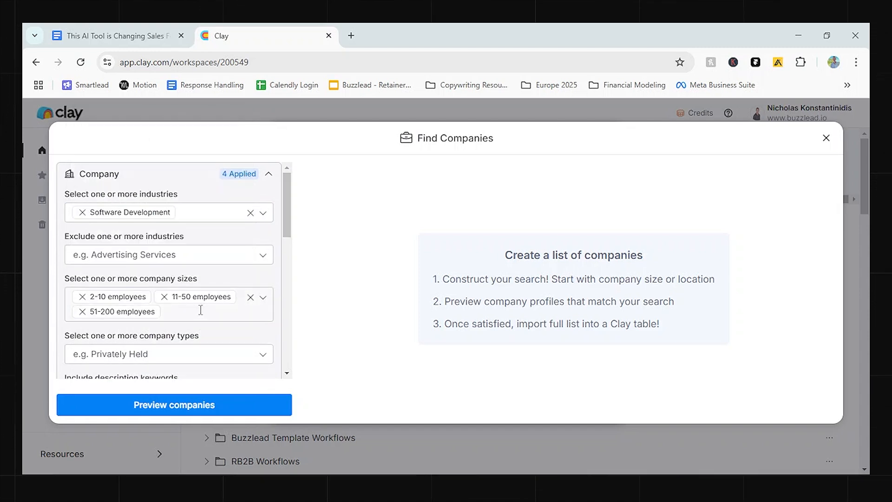
Restrict the company location filter to the United States.
{"action": "scroll", "coordinate": [200, 310], "scroll_direction": "down", "scroll_amount": 7}
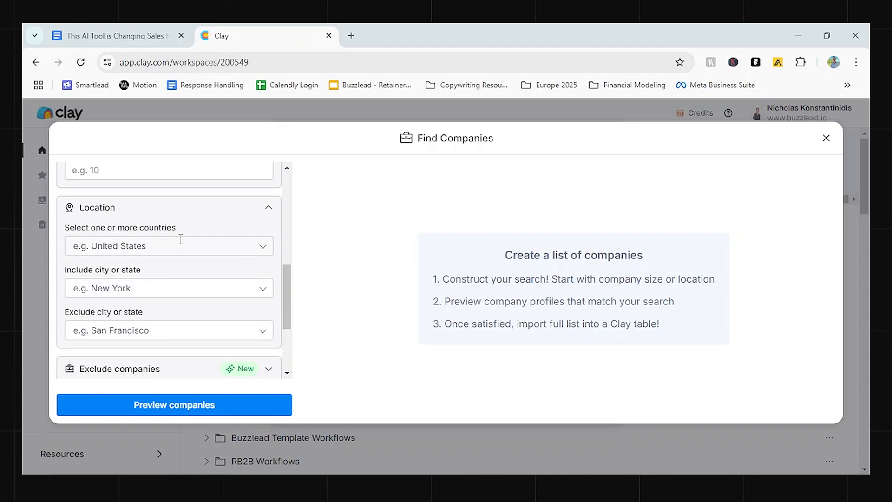
{"action": "left_click", "coordinate": [181, 241]}
{"action": "type", "text": "united"}
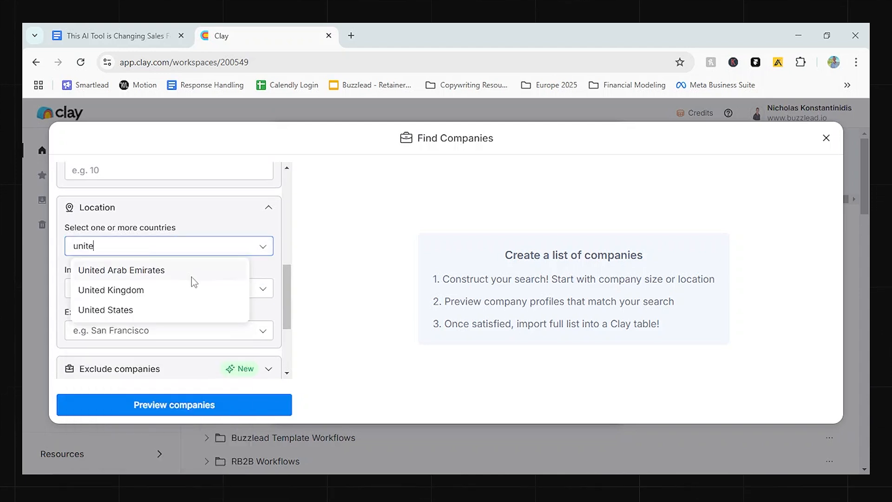
{"action": "left_click", "coordinate": [165, 311]}
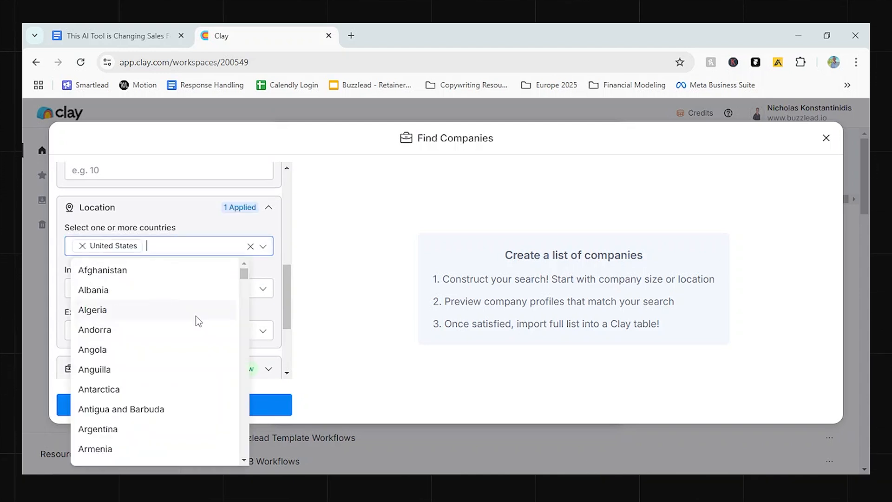
{"action": "left_click", "coordinate": [288, 341]}
Generate a preview of the companies matching the filters and view its location and LinkedIn URL columns.
{"action": "scroll", "coordinate": [210, 325], "scroll_direction": "down", "scroll_amount": 5}
{"action": "left_click", "coordinate": [232, 406]}
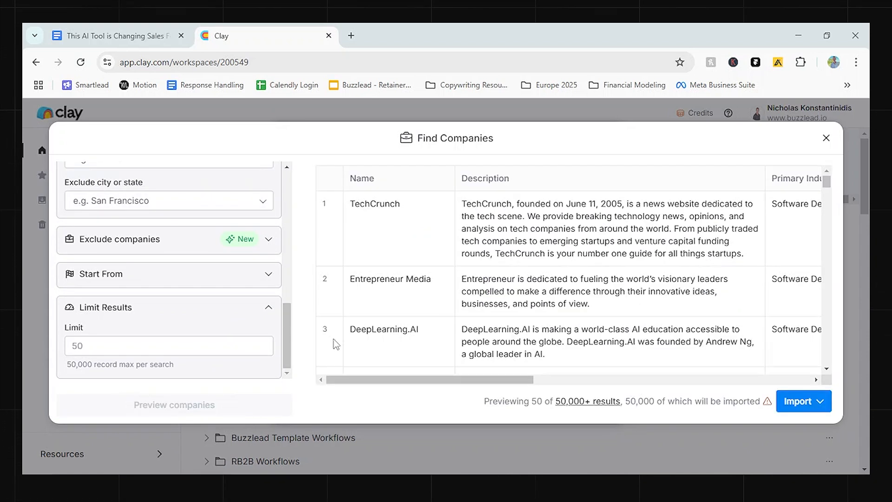
{"action": "scroll", "coordinate": [490, 285], "scroll_direction": "right", "scroll_amount": 10}
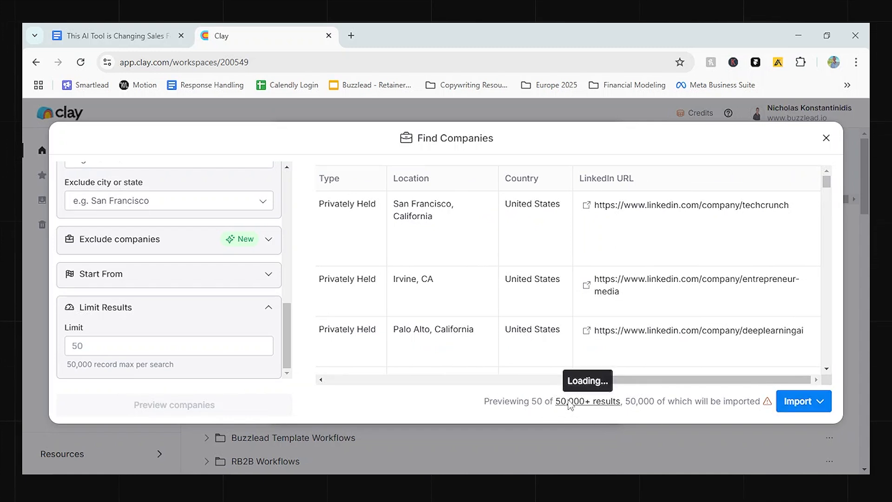
Import the previewed companies into a new table with only the basic profile and no additional enrichments.
{"action": "left_click", "coordinate": [796, 411]}
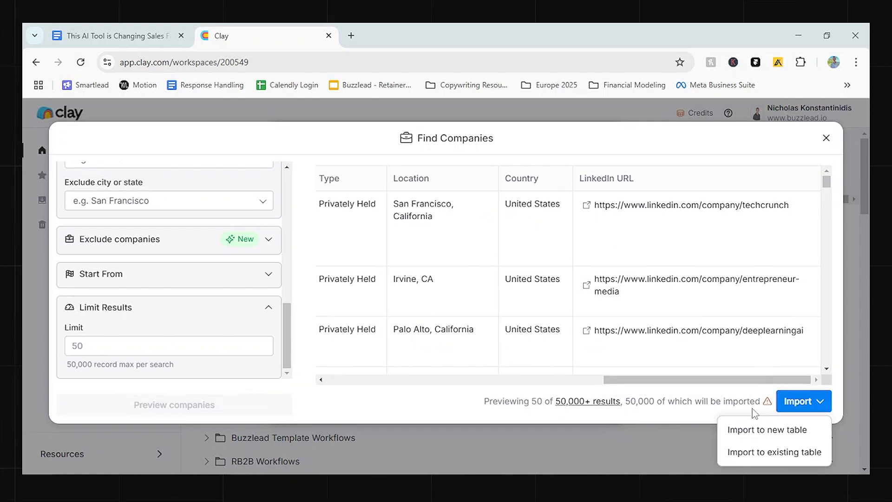
{"action": "left_click", "coordinate": [752, 432]}
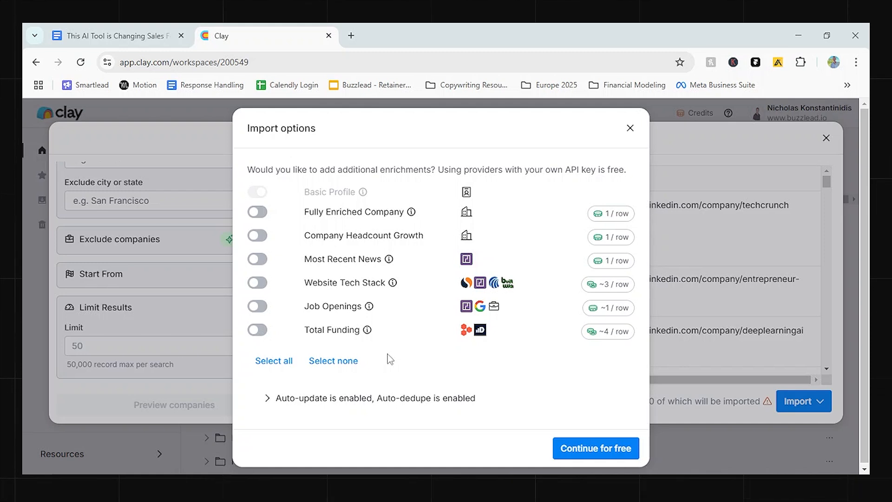
{"action": "left_click", "coordinate": [591, 453]}
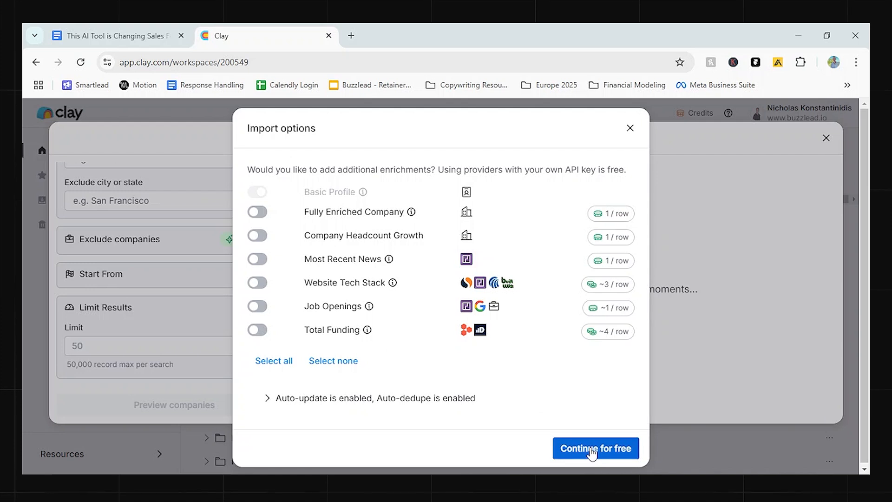
{"action": "left_click", "coordinate": [615, 450]}
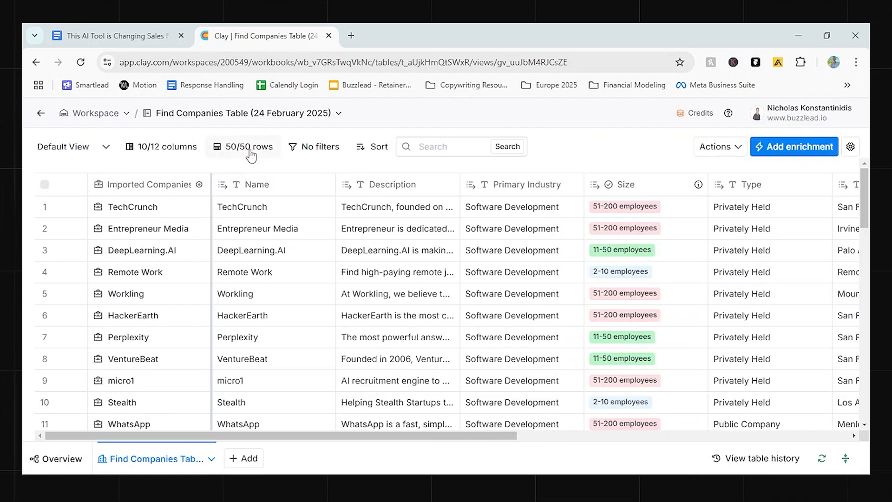
Find the BuiltWith Find Technology Stack enrichment and start adding it to the companies table.
{"action": "left_click_drag", "start_coordinate": [305, 436], "coordinate": [751, 306]}
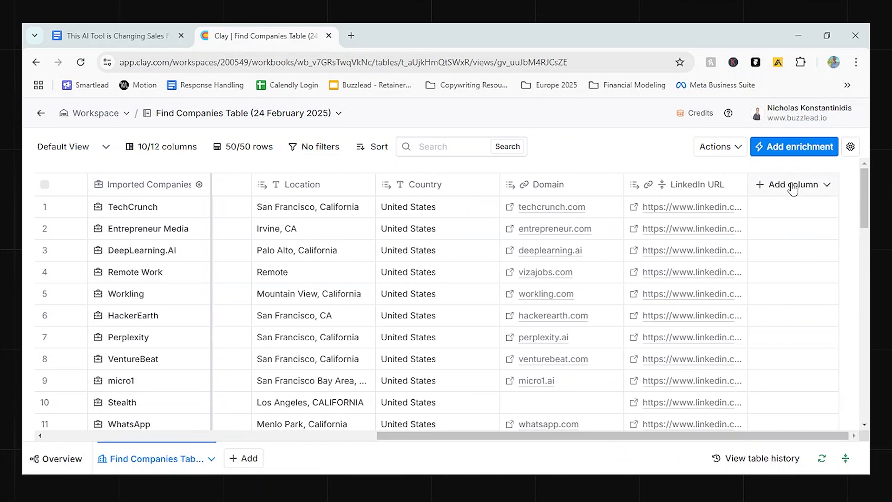
{"action": "left_click", "coordinate": [799, 147]}
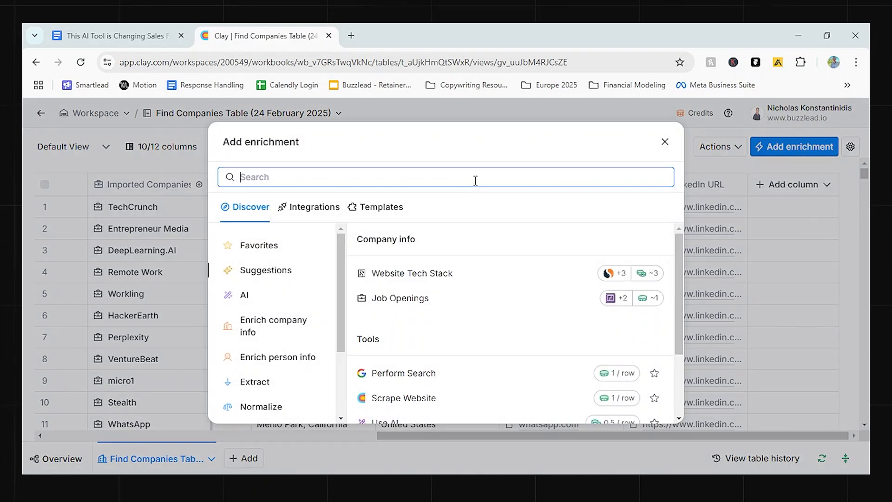
{"action": "type", "text": "bu"}
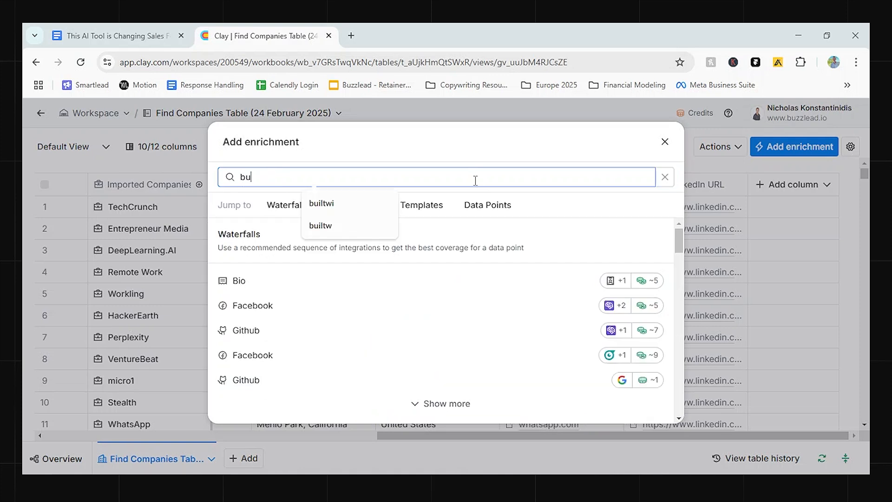
{"action": "type", "text": "iltw"}
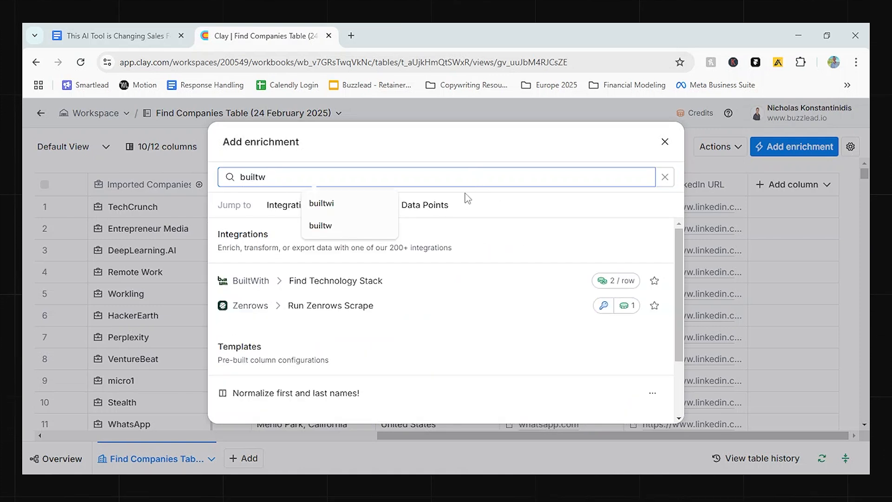
{"action": "left_click", "coordinate": [368, 284]}
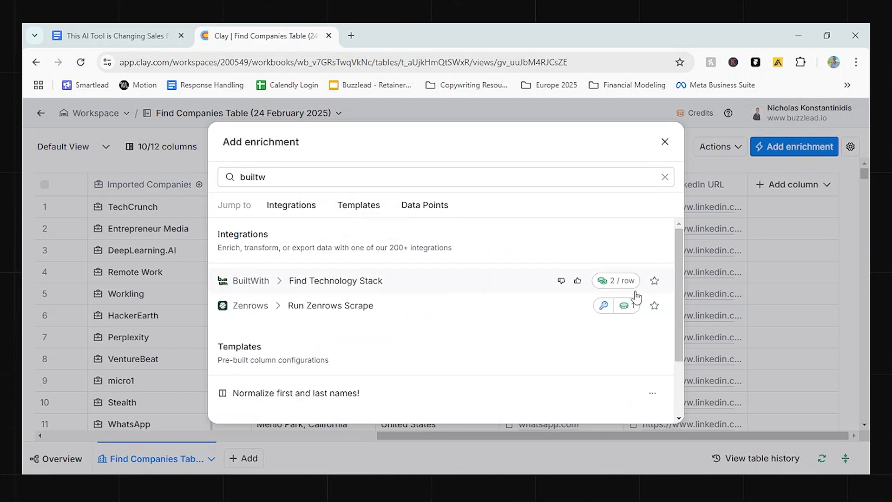
Review the Find Technology Stack inputs, keep Domain as the company domain, and continue to the output fields.
{"action": "scroll", "coordinate": [744, 344], "scroll_direction": "down", "scroll_amount": 3}
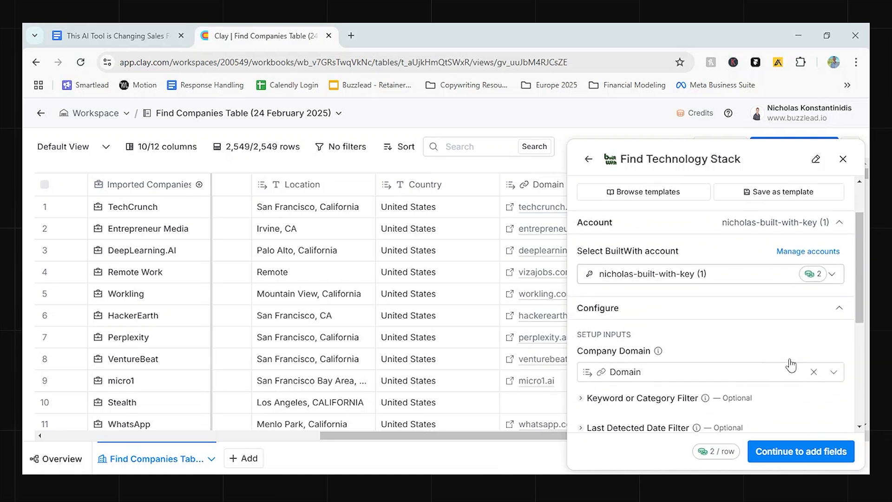
{"action": "scroll", "coordinate": [767, 344], "scroll_direction": "up", "scroll_amount": 3}
{"action": "scroll", "coordinate": [733, 310], "scroll_direction": "down", "scroll_amount": 3}
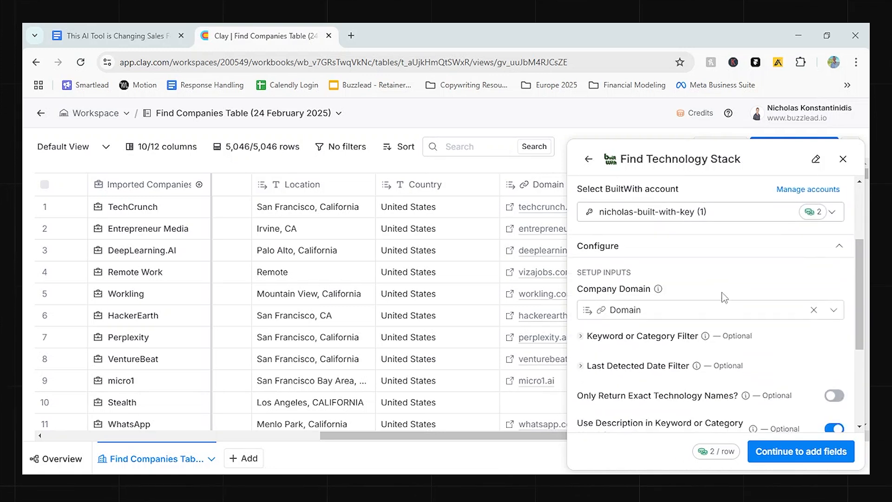
{"action": "scroll", "coordinate": [719, 316], "scroll_direction": "down", "scroll_amount": 3}
{"action": "left_click", "coordinate": [817, 453]}
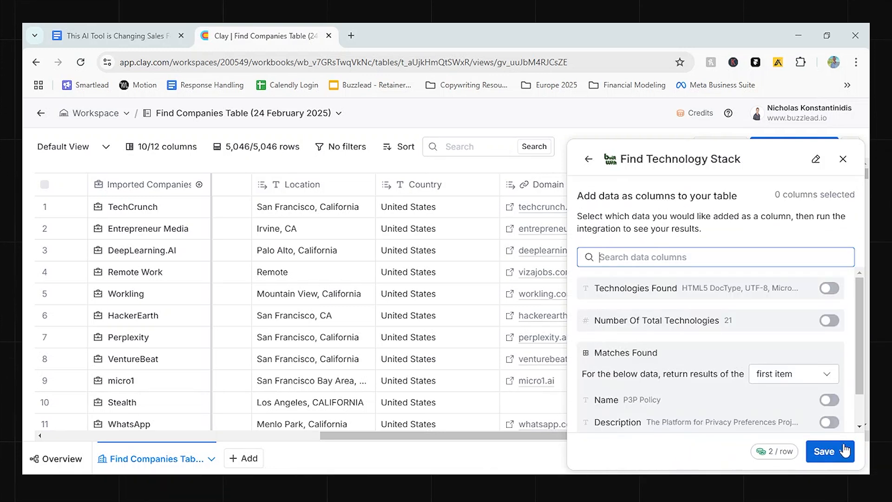
Include Technologies Found as an output column, then save the enrichment and run it on 10 rows.
{"action": "scroll", "coordinate": [823, 283], "scroll_direction": "down", "scroll_amount": 1}
{"action": "scroll", "coordinate": [832, 297], "scroll_direction": "up", "scroll_amount": 1}
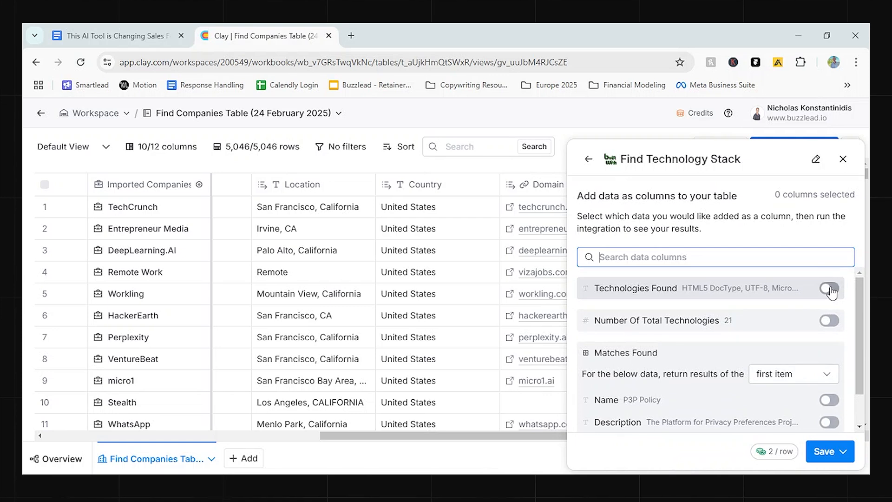
{"action": "left_click", "coordinate": [829, 288]}
{"action": "scroll", "coordinate": [829, 307], "scroll_direction": "down", "scroll_amount": 1}
{"action": "left_click", "coordinate": [832, 455]}
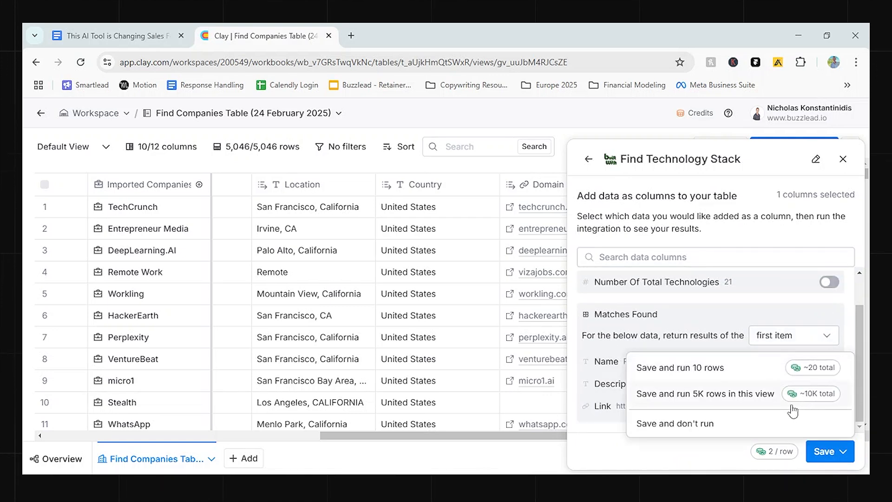
{"action": "left_click", "coordinate": [747, 373]}
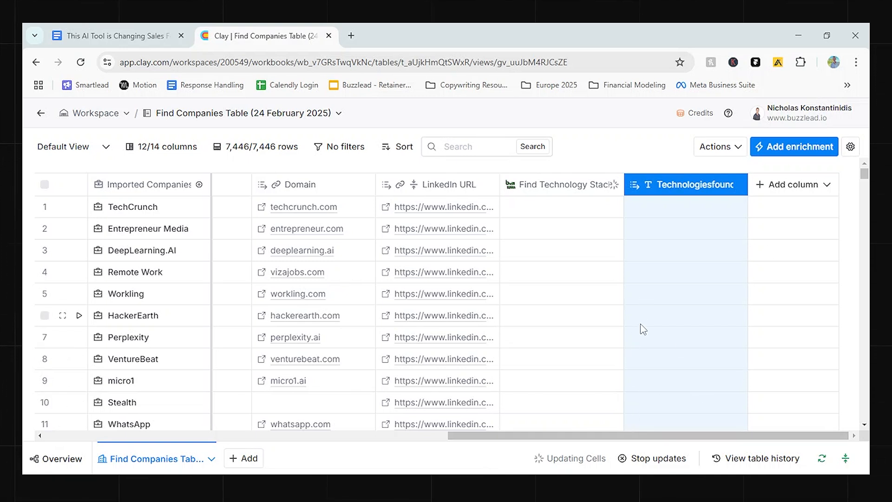
Open the enrichment picker for a new column and search it for website traffic.
{"action": "left_click", "coordinate": [794, 187]}
{"action": "left_click", "coordinate": [774, 213]}
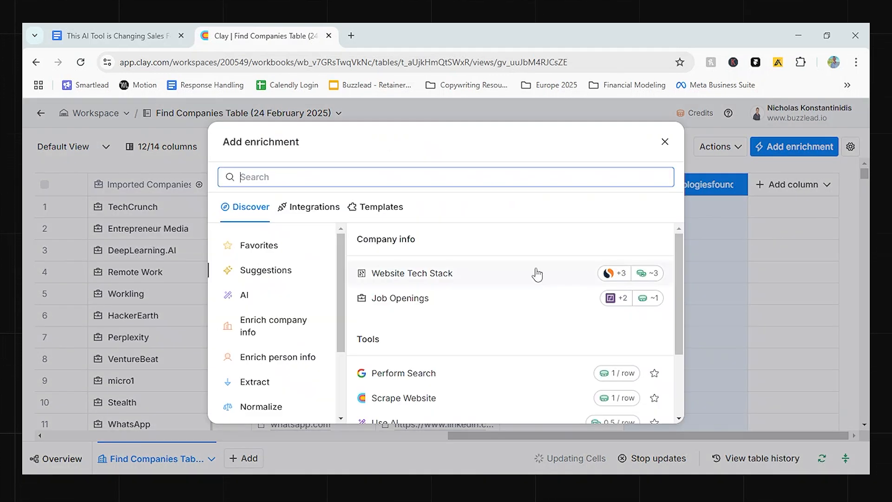
{"action": "type", "text": "wes"}
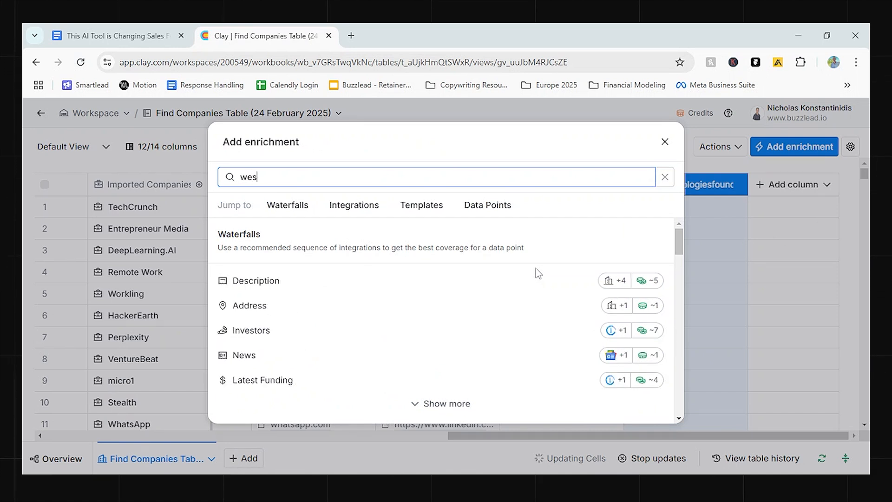
{"action": "key", "text": "BackSpace"}
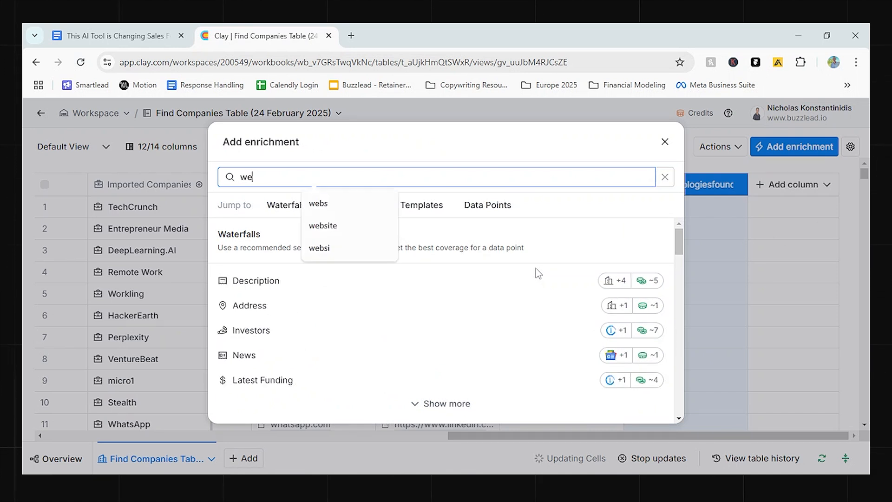
{"action": "type", "text": "bsite traff"}
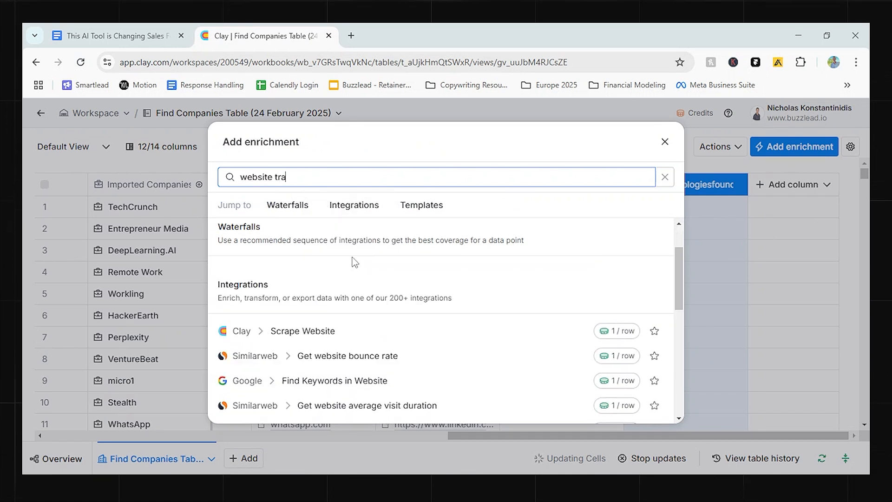
Search for semrush instead, add its Get Traffic Analytics enrichment, and save and run it.
{"action": "key", "text": "ctrl+a"}
{"action": "type", "text": "semrush"}
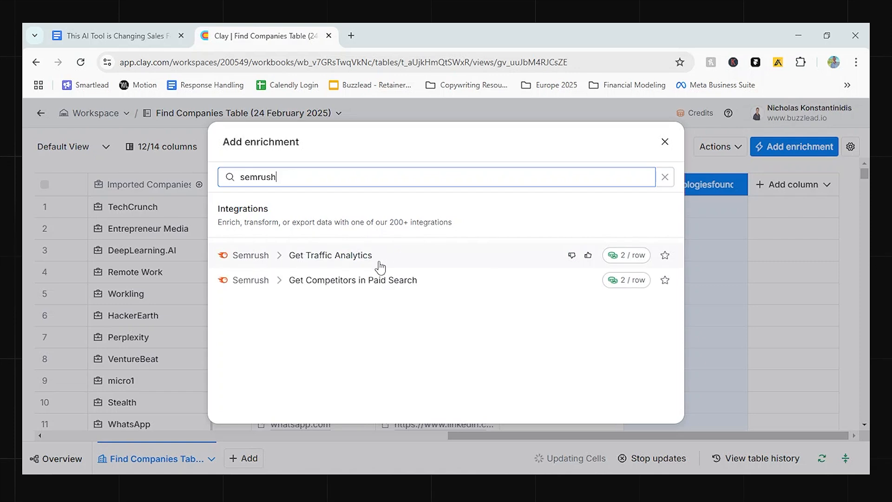
{"action": "left_click", "coordinate": [384, 257]}
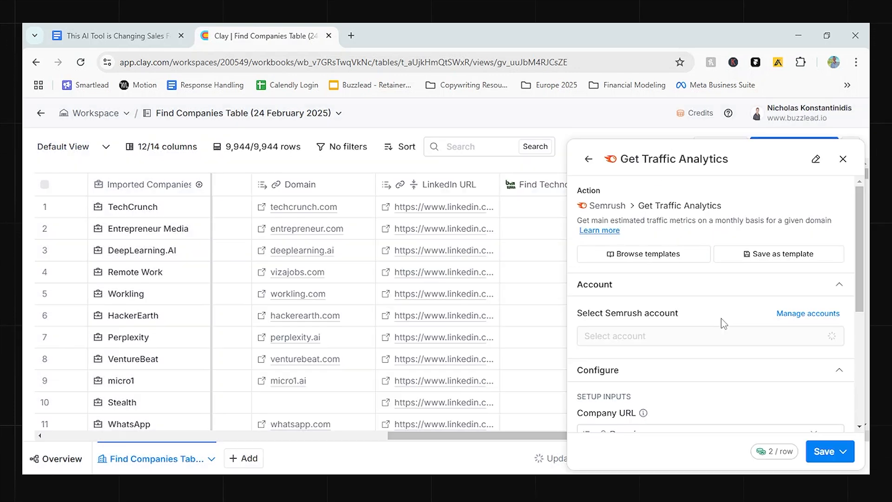
{"action": "left_click", "coordinate": [827, 449]}
{"action": "left_click", "coordinate": [716, 381]}
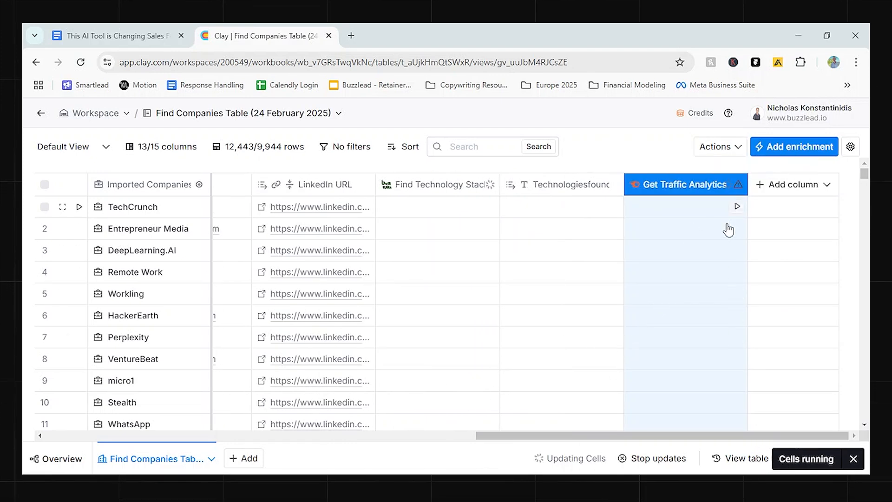
In the 20 February 2025 companies table, examine the full list of technologies found for DeepLearning.AI.
{"action": "mouse_move", "coordinate": [741, 188]}
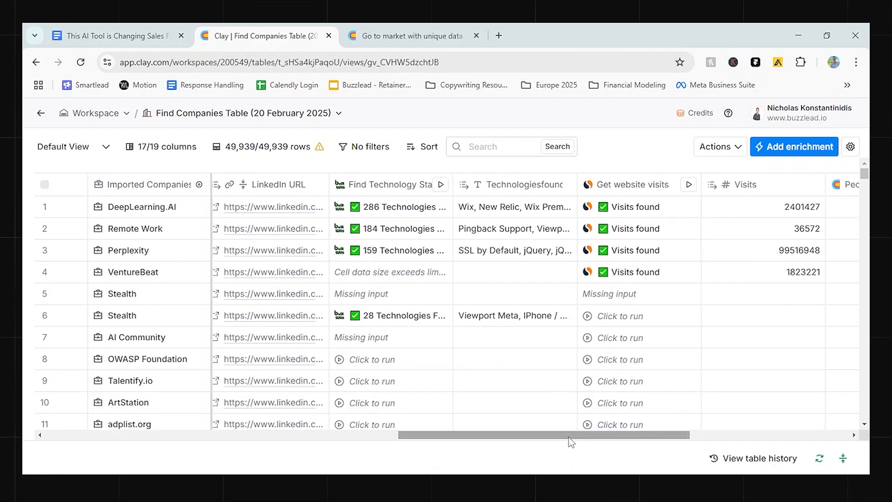
{"action": "left_click_drag", "start_coordinate": [569, 435], "coordinate": [579, 435]}
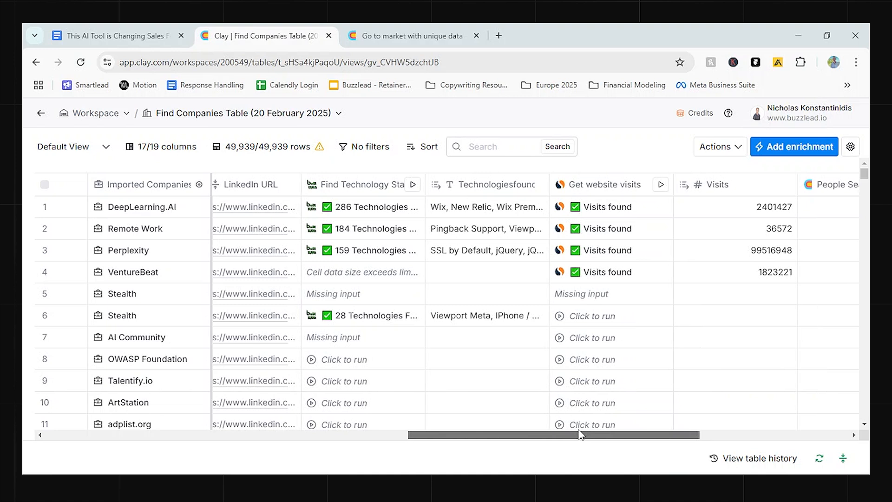
{"action": "left_click", "coordinate": [498, 212]}
{"action": "left_click", "coordinate": [492, 212]}
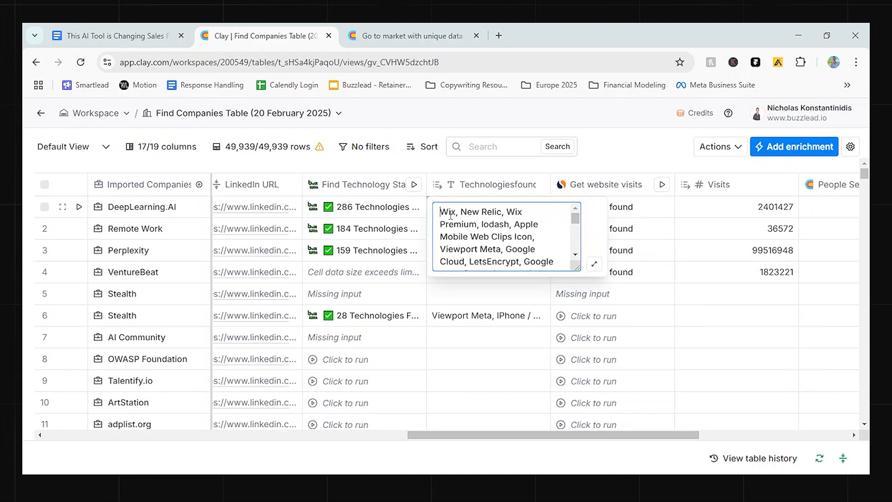
{"action": "double_click", "coordinate": [448, 212]}
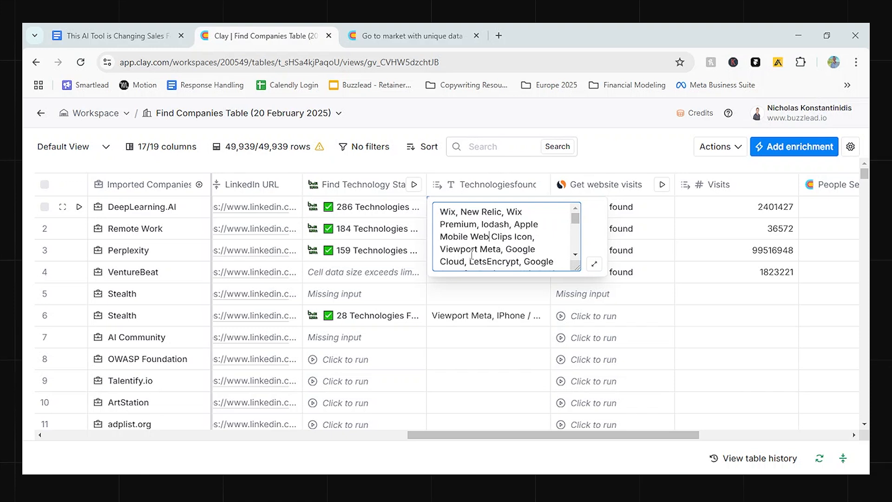
{"action": "left_click_drag", "start_coordinate": [501, 250], "coordinate": [441, 250]}
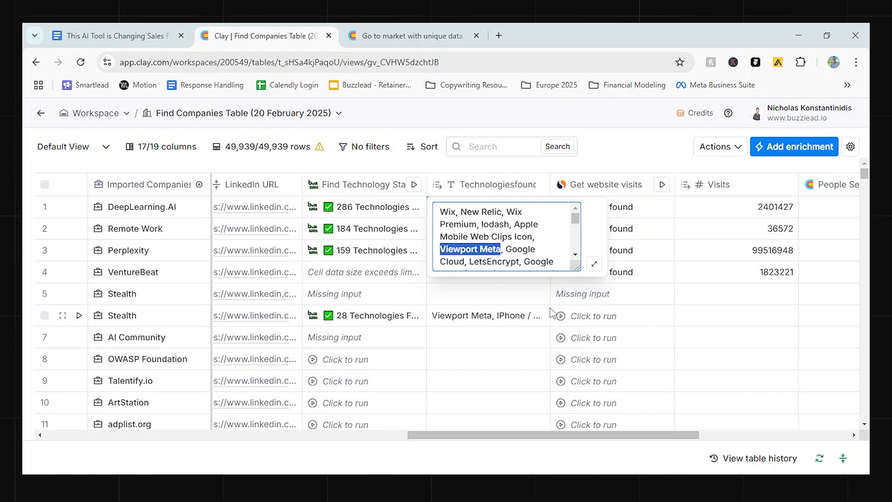
{"action": "key", "text": "Escape"}
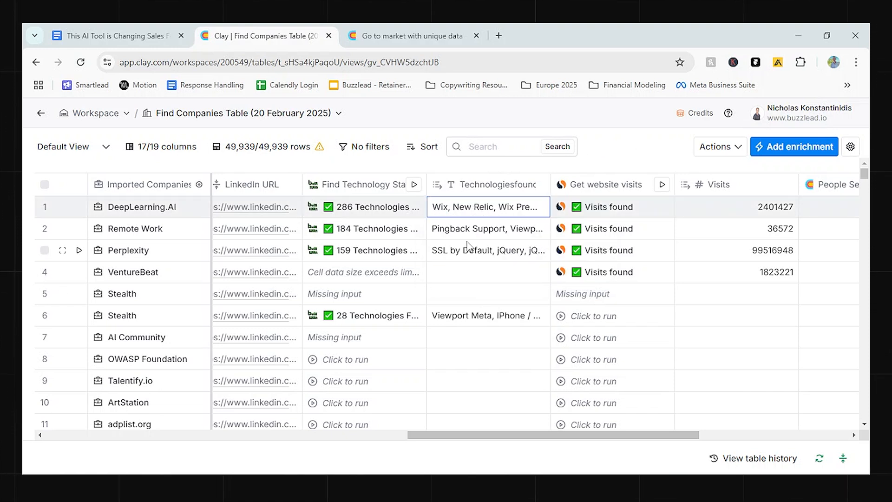
Examine the full list of technologies found for Remote Work and the website visits columns.
{"action": "double_click", "coordinate": [546, 238]}
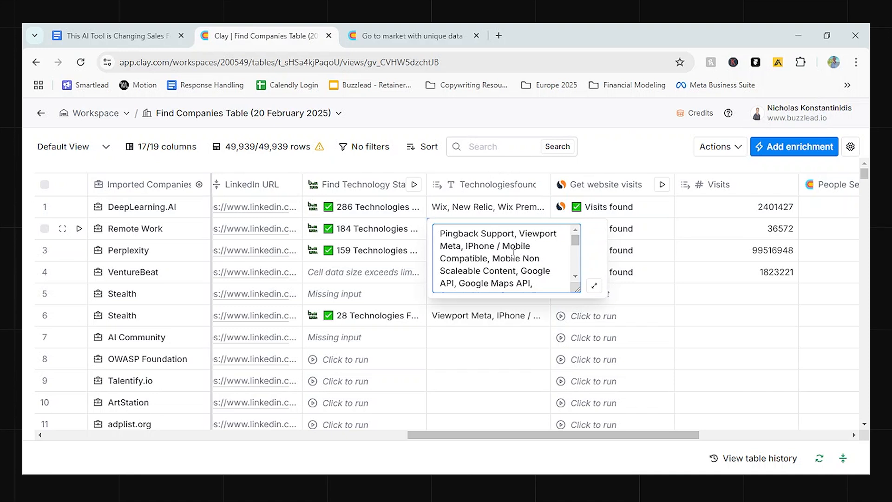
{"action": "scroll", "coordinate": [514, 253], "scroll_direction": "down", "scroll_amount": 5}
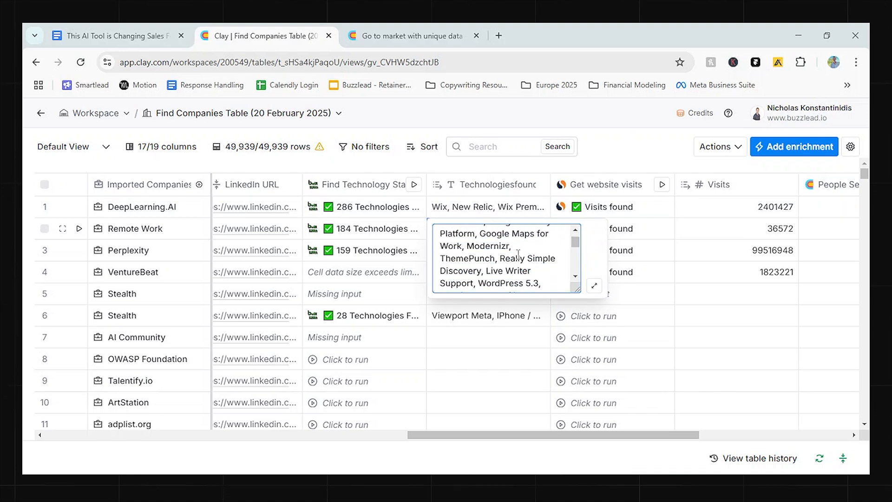
{"action": "left_click", "coordinate": [655, 138]}
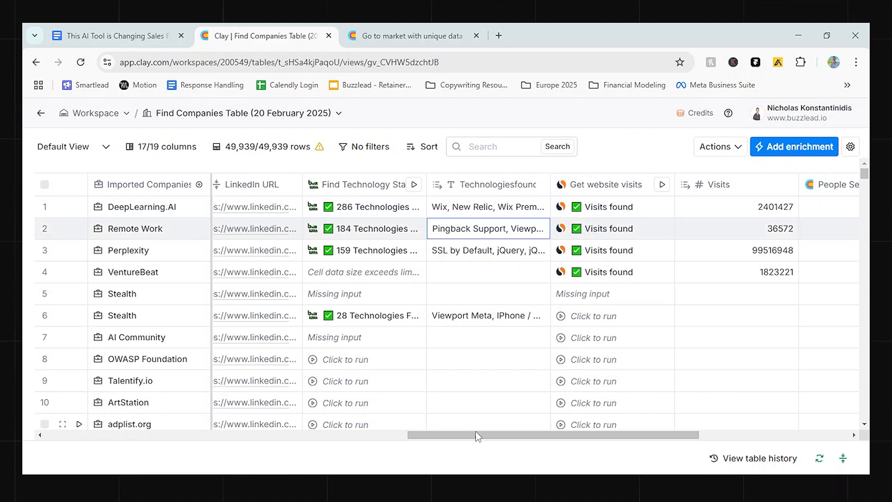
{"action": "left_click_drag", "start_coordinate": [488, 436], "coordinate": [510, 438]}
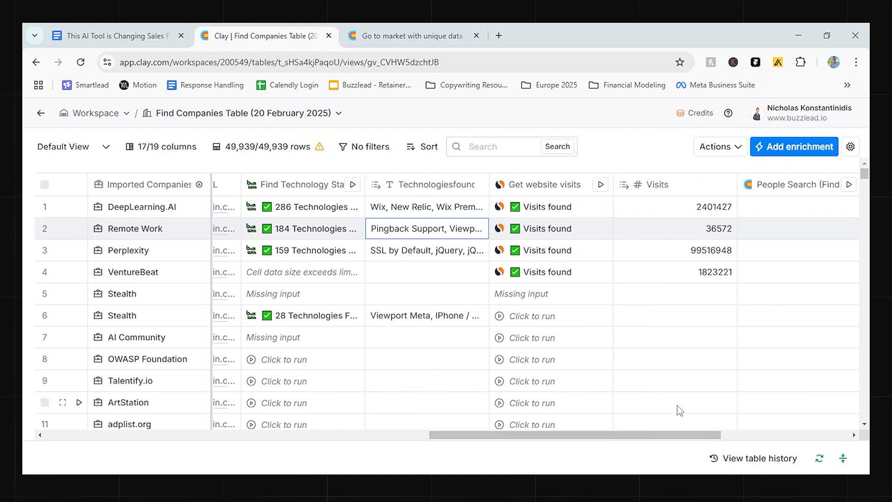
{"action": "left_click_drag", "start_coordinate": [665, 435], "coordinate": [736, 417]}
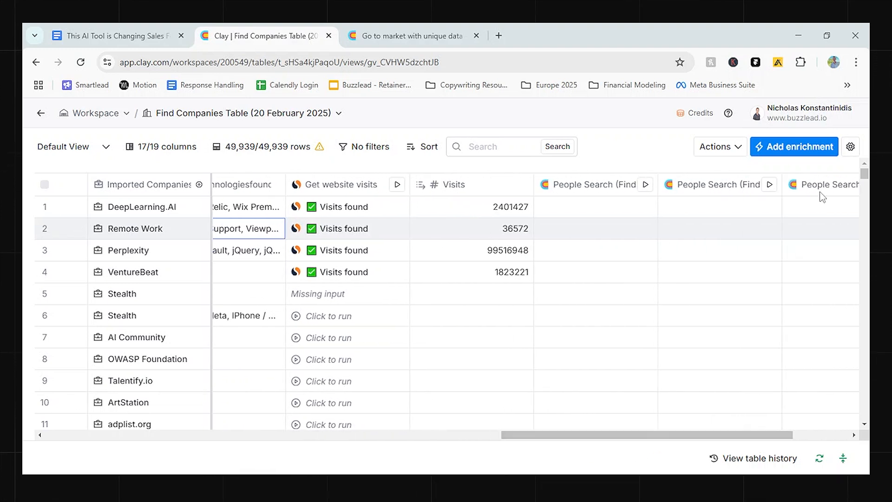
Search the enrichments for find contacts, choose Find Contacts at Company, and save its results in a new table.
{"action": "left_click", "coordinate": [795, 148]}
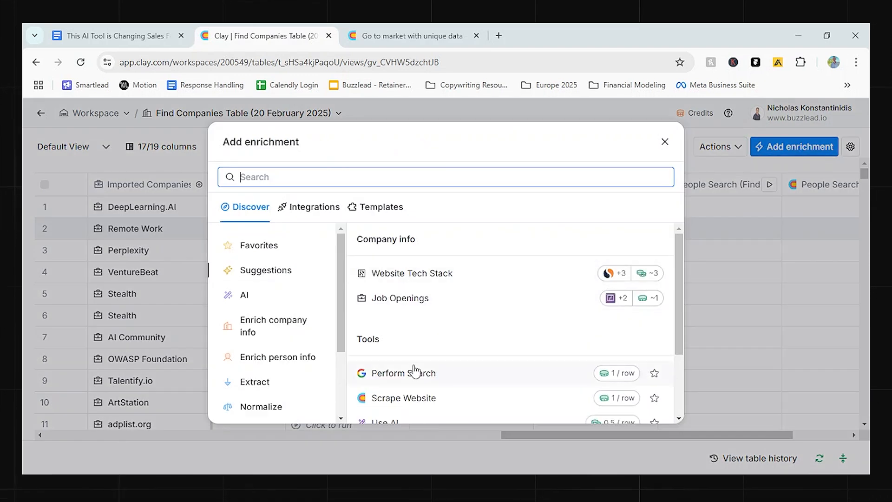
{"action": "left_click", "coordinate": [665, 141]}
{"action": "left_click", "coordinate": [795, 148]}
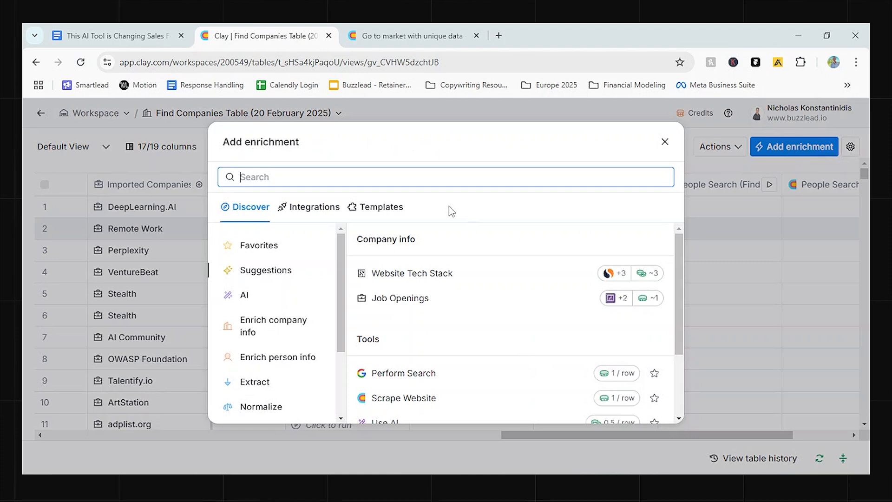
{"action": "type", "text": "find contacts"}
{"action": "left_click", "coordinate": [340, 307]}
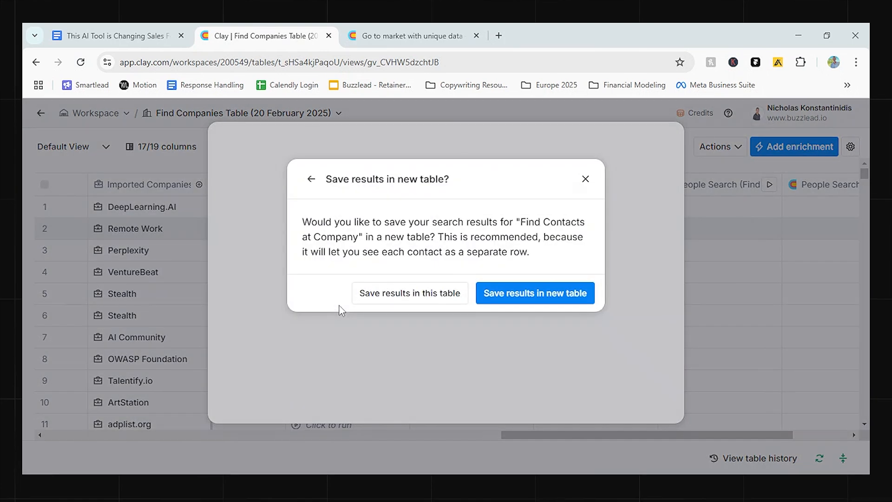
{"action": "left_click", "coordinate": [524, 303]}
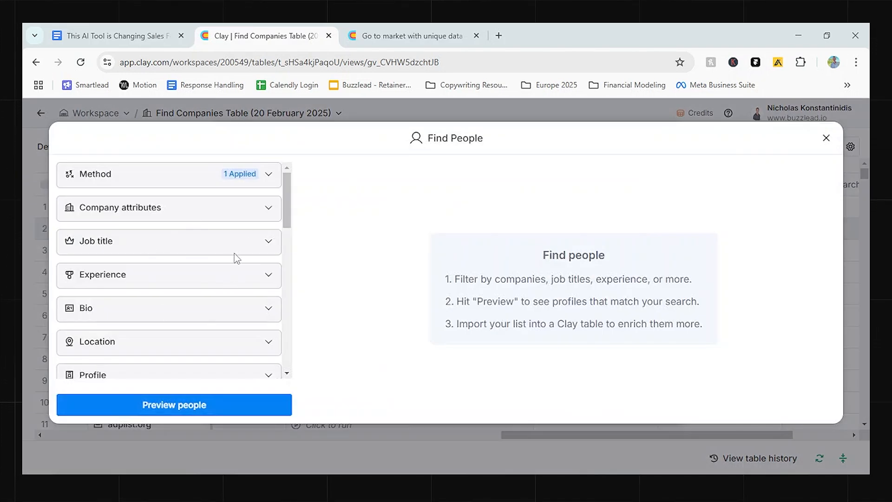
Filter the people search to the job levels Owner, Partner, C-suite and VP, and preview the matching people.
{"action": "scroll", "coordinate": [233, 255], "scroll_direction": "down", "scroll_amount": 1}
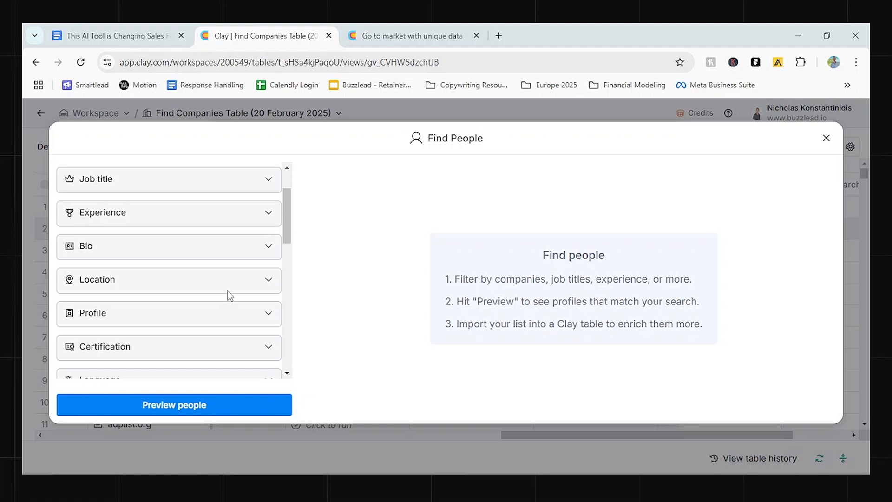
{"action": "scroll", "coordinate": [229, 295], "scroll_direction": "down", "scroll_amount": 3}
{"action": "scroll", "coordinate": [230, 295], "scroll_direction": "up", "scroll_amount": 5}
{"action": "scroll", "coordinate": [233, 293], "scroll_direction": "down", "scroll_amount": 5}
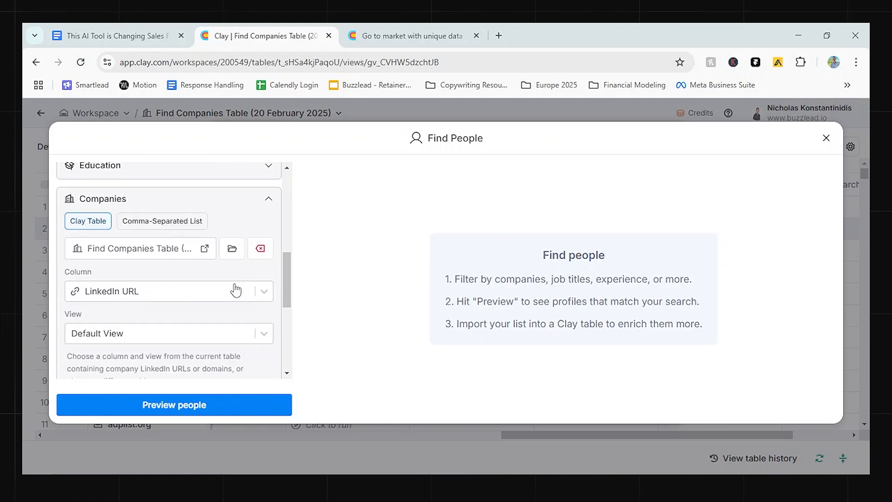
{"action": "scroll", "coordinate": [235, 291], "scroll_direction": "up", "scroll_amount": 10}
{"action": "left_click", "coordinate": [200, 241]}
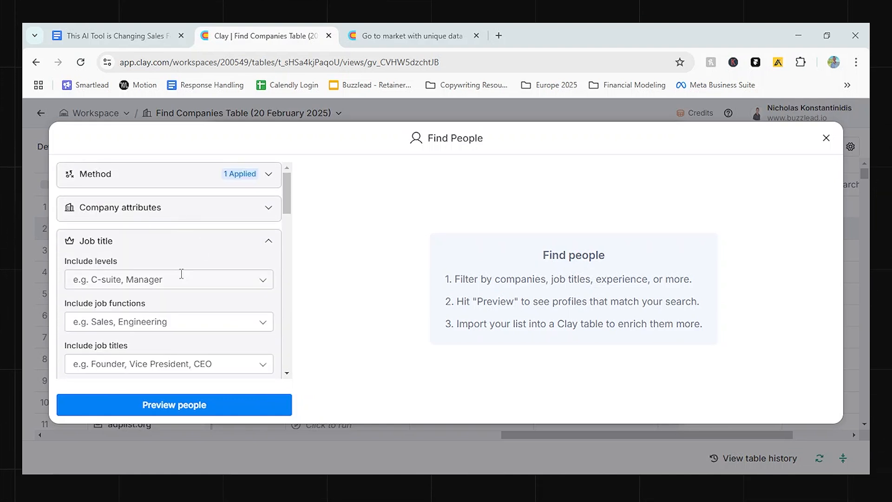
{"action": "left_click", "coordinate": [178, 278]}
{"action": "left_click", "coordinate": [164, 310]}
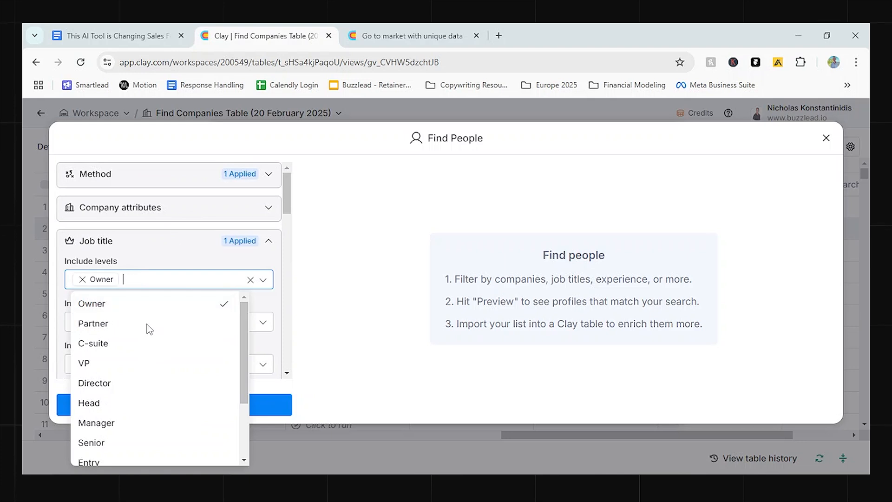
{"action": "left_click", "coordinate": [146, 326]}
{"action": "left_click", "coordinate": [133, 344]}
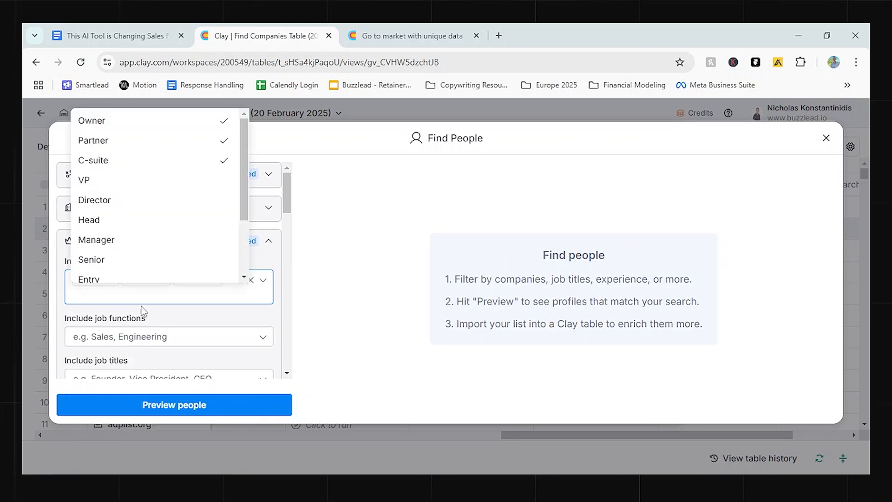
{"action": "left_click", "coordinate": [180, 181]}
{"action": "left_click", "coordinate": [182, 405]}
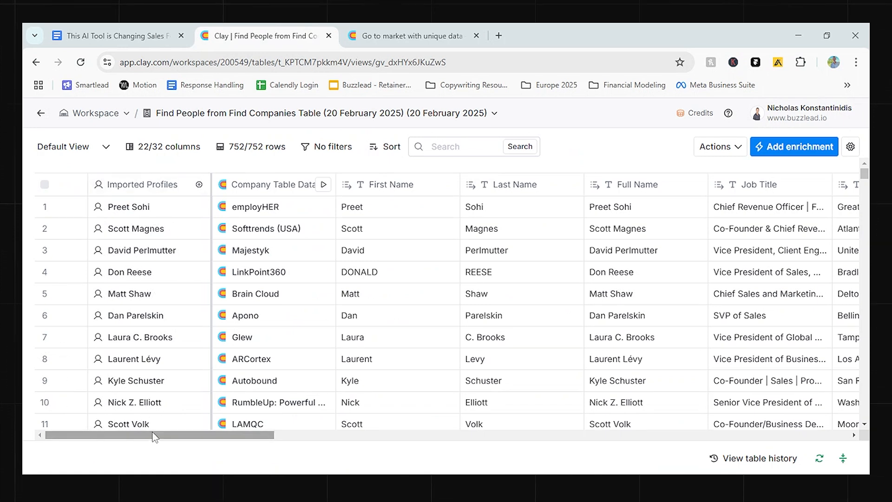
Examine the contact details and the Find Work Email waterfall columns in the people table.
{"action": "left_click_drag", "start_coordinate": [155, 437], "coordinate": [308, 416]}
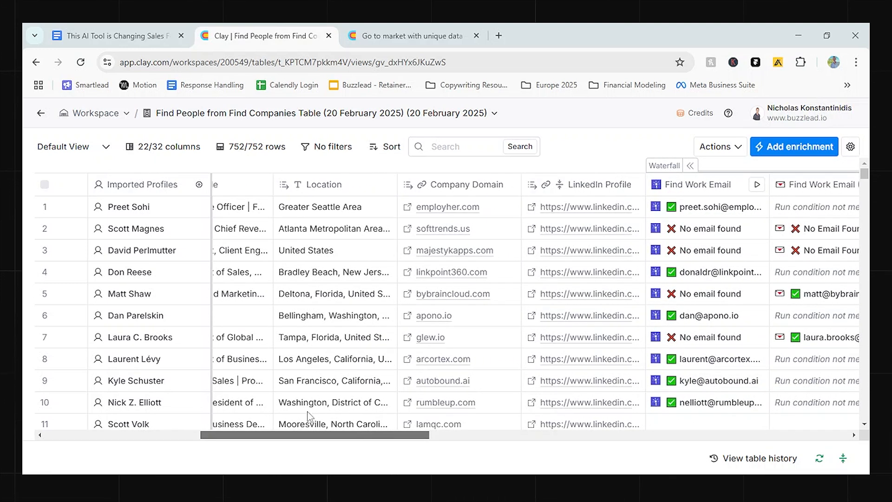
{"action": "scroll", "coordinate": [309, 416], "scroll_direction": "right", "scroll_amount": 5}
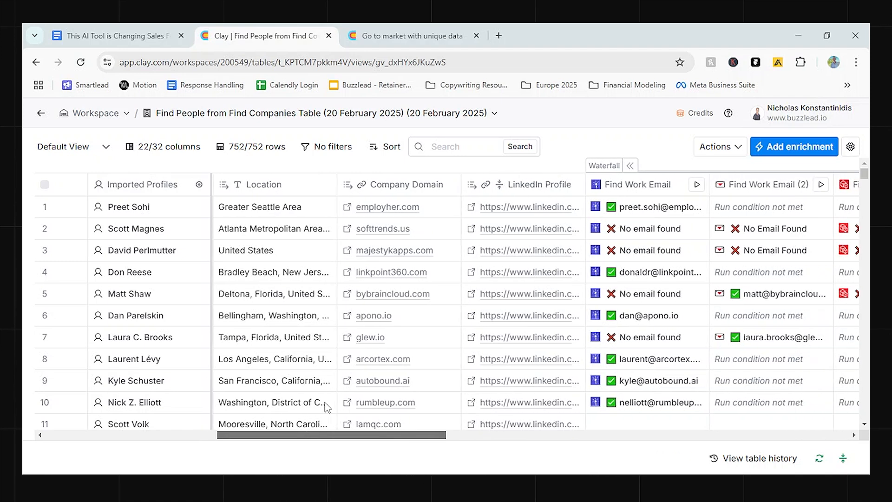
{"action": "scroll", "coordinate": [359, 398], "scroll_direction": "right", "scroll_amount": 5}
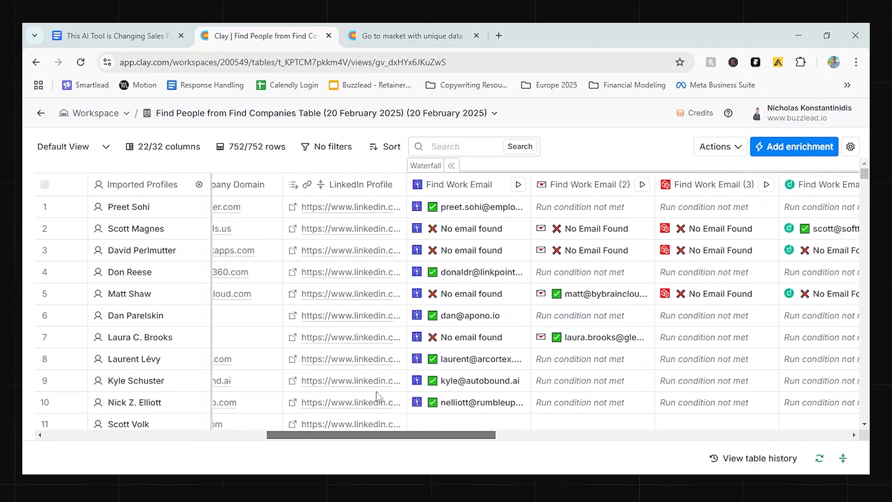
{"action": "left_click_drag", "start_coordinate": [398, 399], "coordinate": [396, 396]}
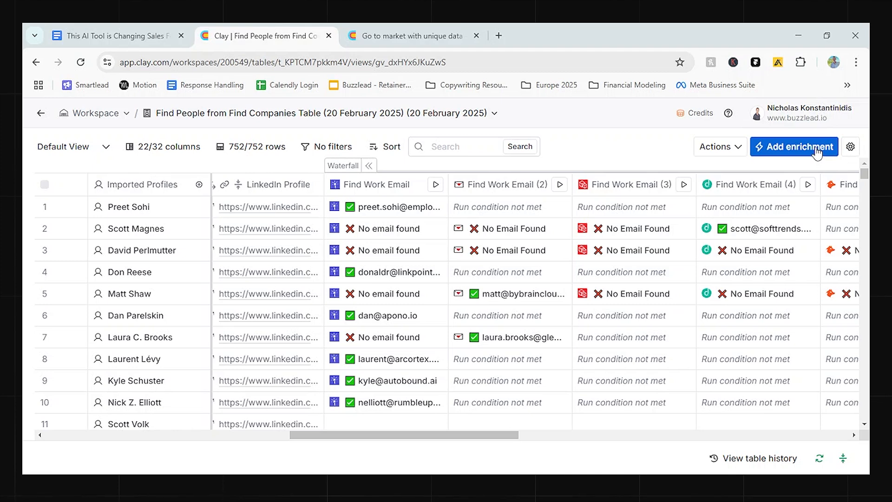
{"action": "left_click", "coordinate": [795, 147]}
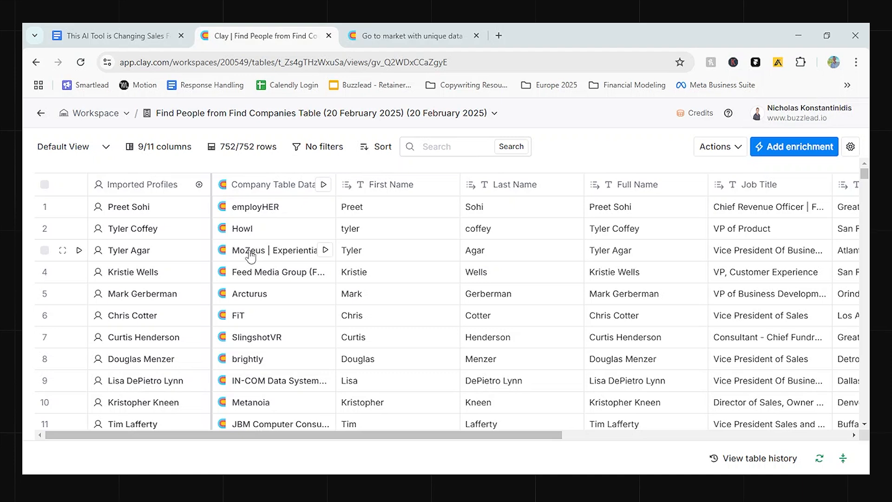
{"action": "left_click_drag", "start_coordinate": [342, 435], "coordinate": [631, 436]}
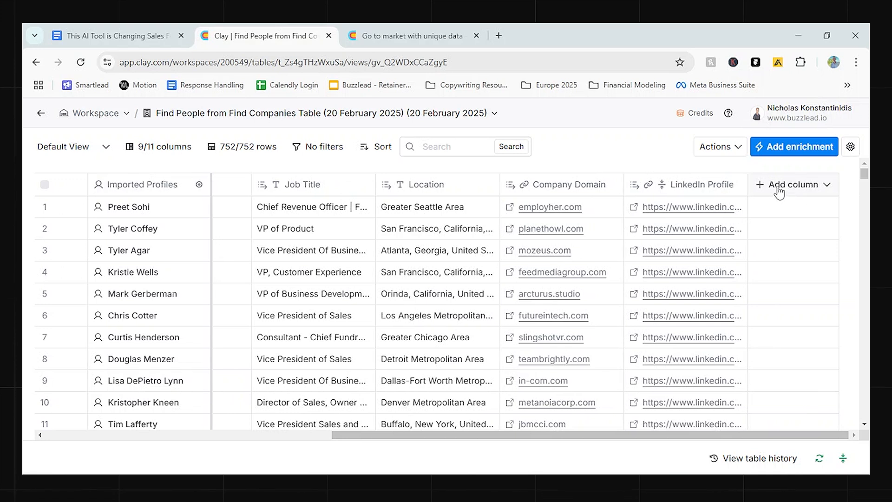
{"action": "left_click", "coordinate": [780, 194]}
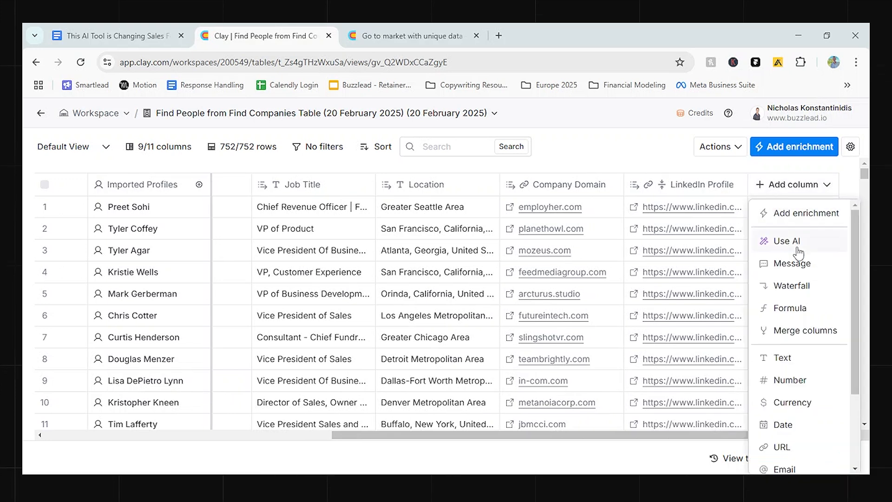
{"action": "left_click", "coordinate": [785, 287]}
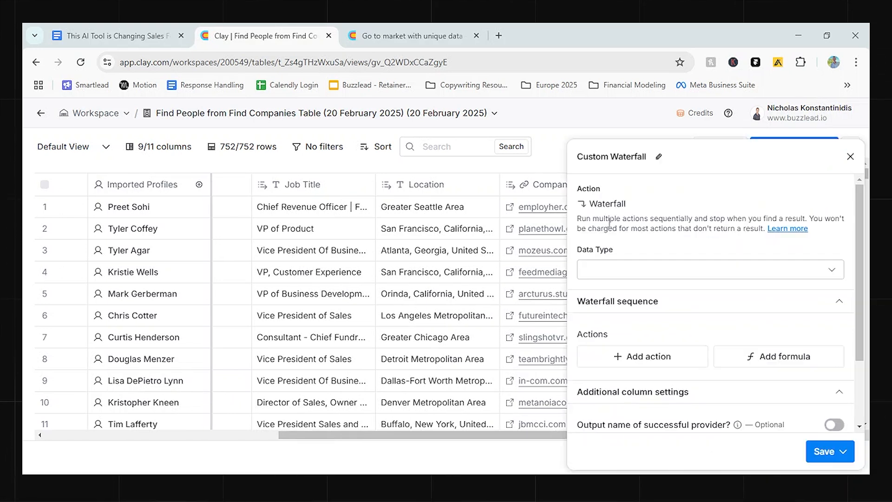
{"action": "left_click", "coordinate": [851, 157]}
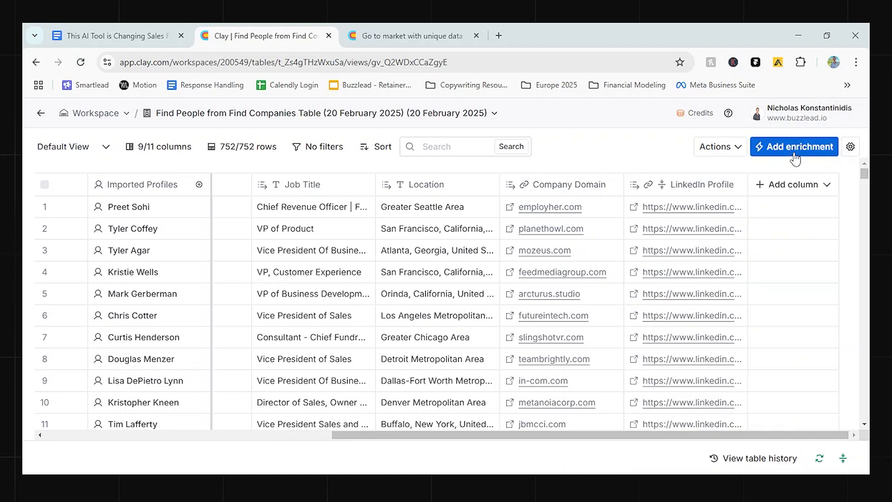
Search the enrichments for work email, add the Work Email (SMB) waterfall, and save and run it on 10 rows.
{"action": "left_click", "coordinate": [793, 149]}
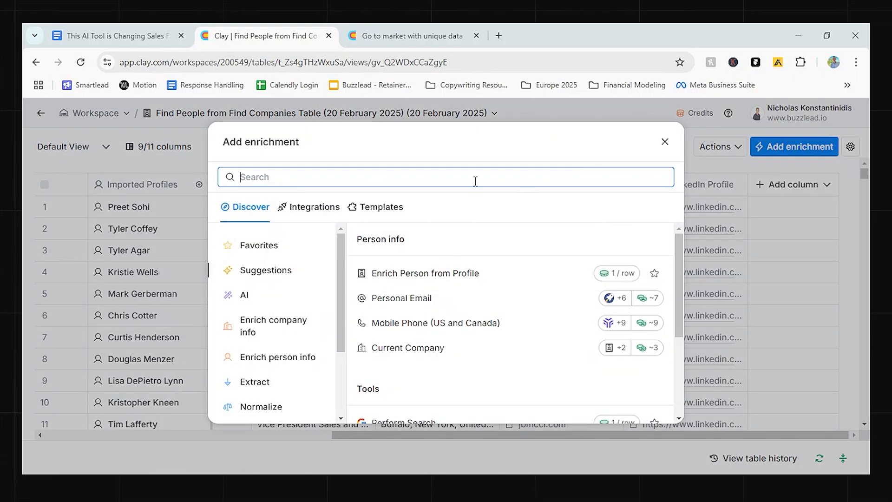
{"action": "type", "text": "work email"}
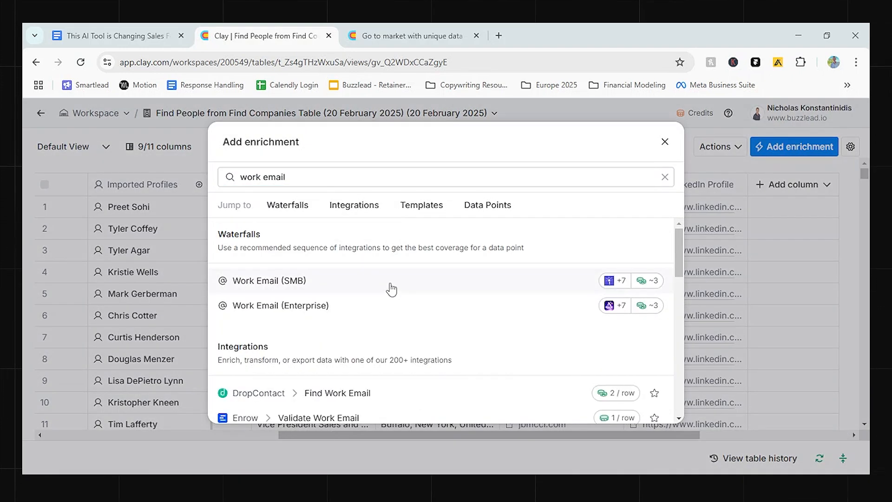
{"action": "left_click", "coordinate": [392, 289]}
{"action": "scroll", "coordinate": [727, 292], "scroll_direction": "down", "scroll_amount": 1}
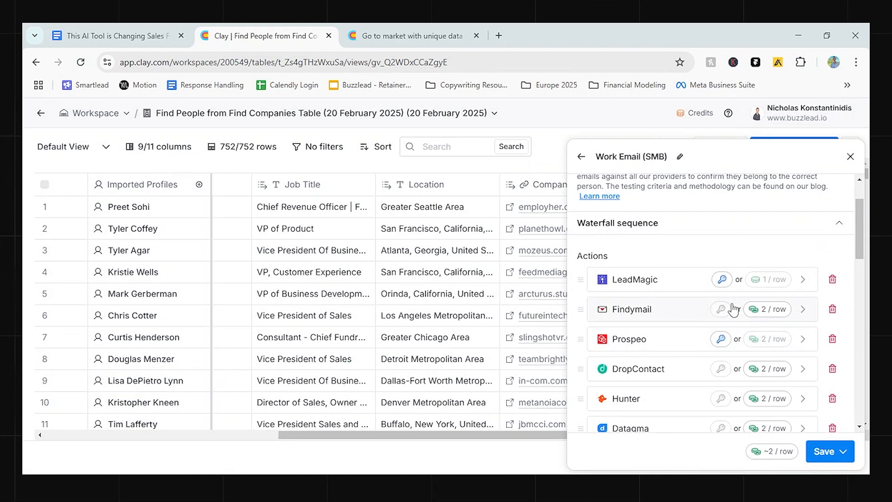
{"action": "scroll", "coordinate": [697, 312], "scroll_direction": "down", "scroll_amount": 5}
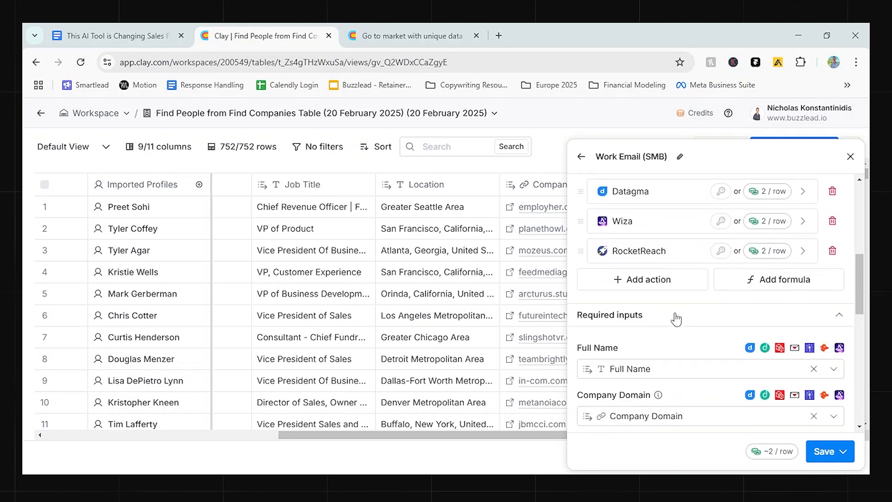
{"action": "scroll", "coordinate": [677, 319], "scroll_direction": "down", "scroll_amount": 2}
{"action": "left_click", "coordinate": [837, 451]}
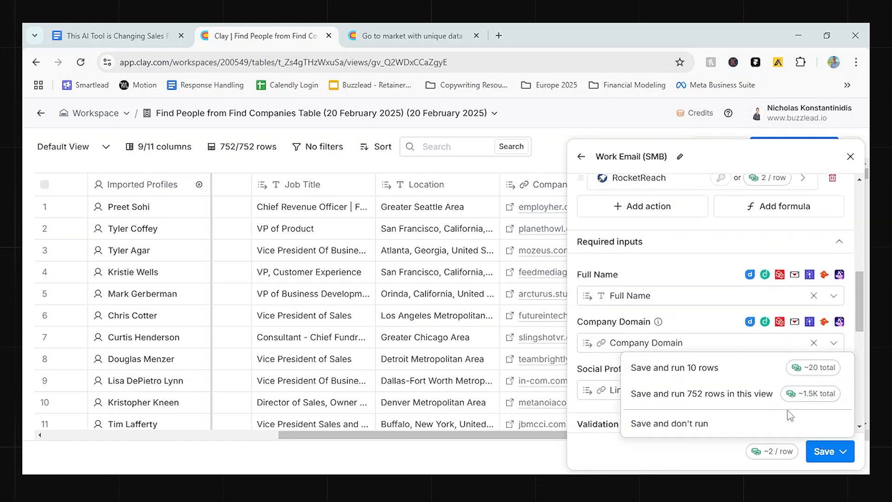
{"action": "left_click", "coordinate": [727, 374]}
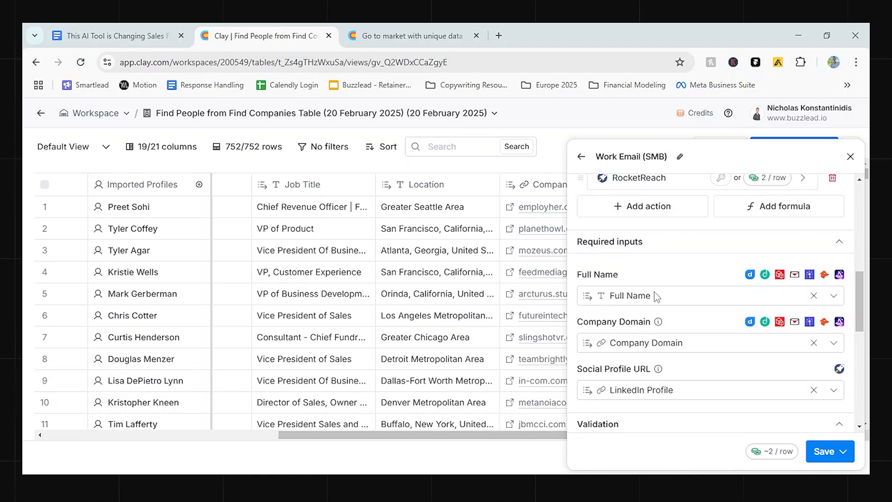
{"action": "scroll", "coordinate": [716, 331], "scroll_direction": "down", "scroll_amount": 3}
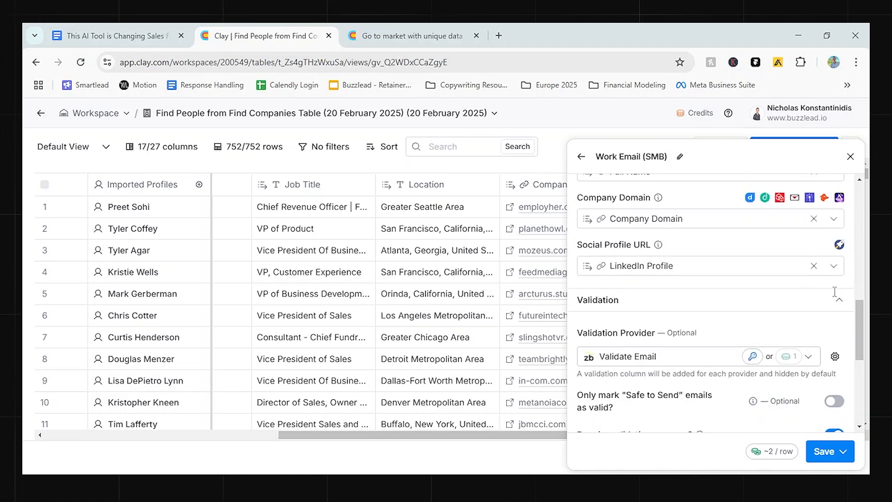
{"action": "left_click", "coordinate": [851, 156]}
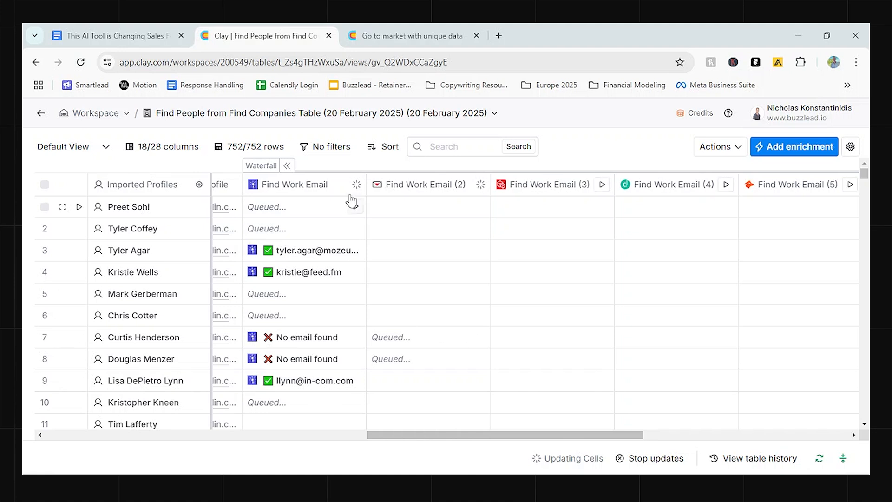
Search the enrichments for claygent and choose Claygent (AI Web Researcher) for a new column in the people table.
{"action": "left_click_drag", "start_coordinate": [494, 435], "coordinate": [708, 392]}
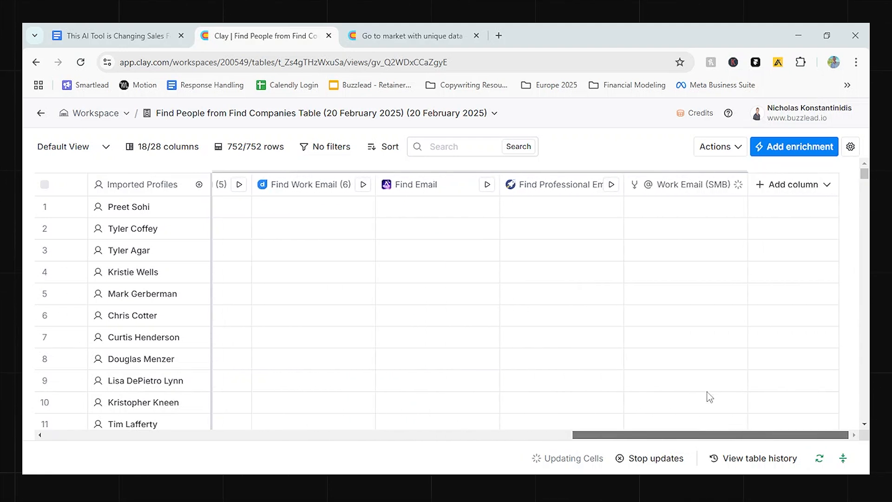
{"action": "left_click", "coordinate": [769, 193]}
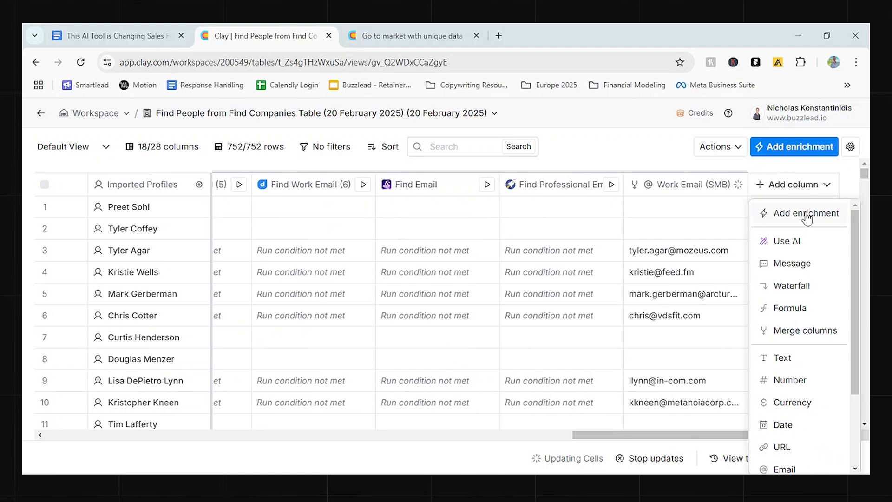
{"action": "left_click", "coordinate": [770, 216]}
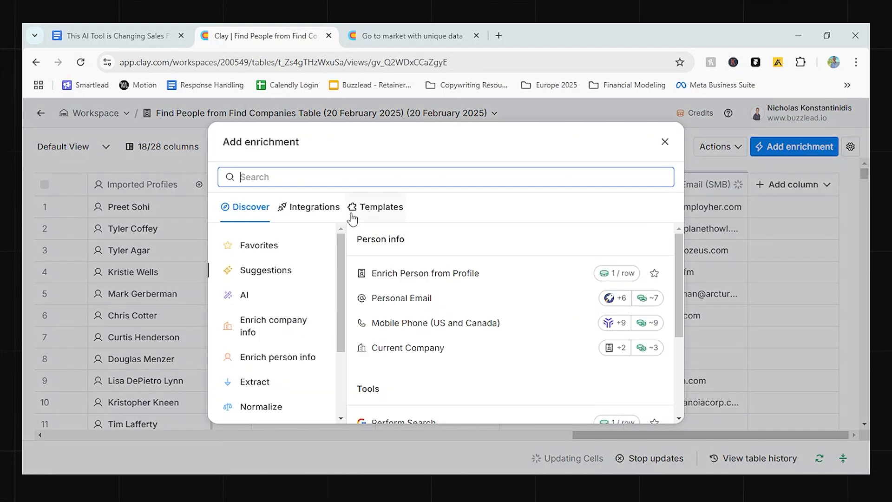
{"action": "type", "text": "c"}
{"action": "key", "text": "BackSpace"}
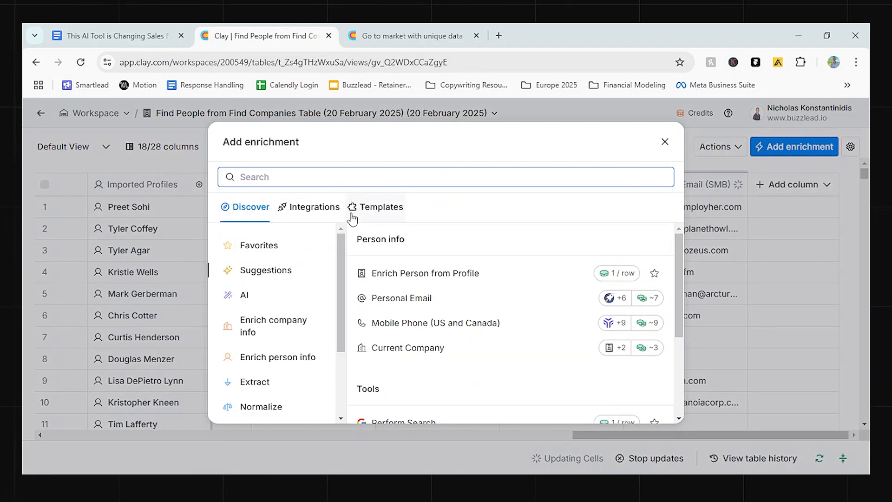
{"action": "type", "text": "clay"}
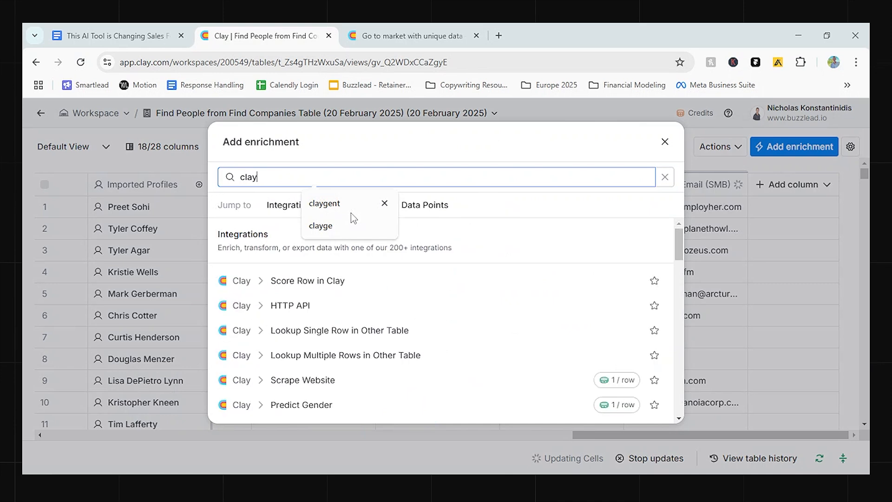
{"action": "type", "text": "gent"}
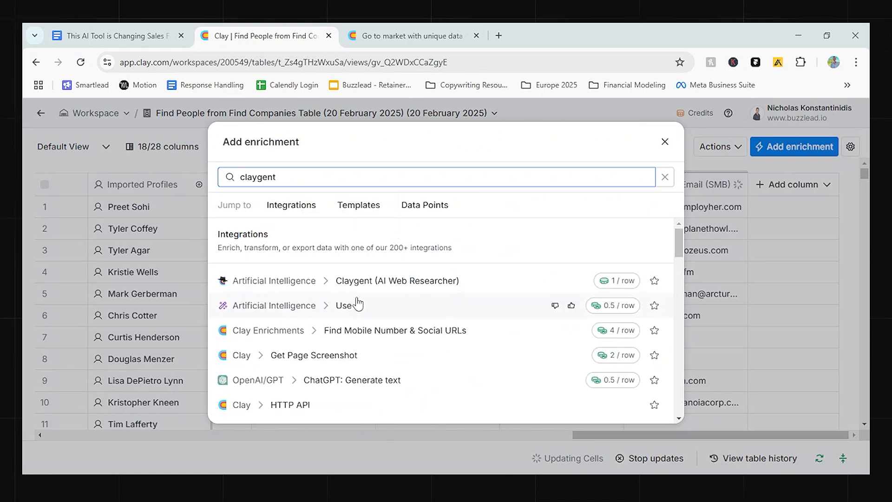
{"action": "left_click", "coordinate": [374, 281]}
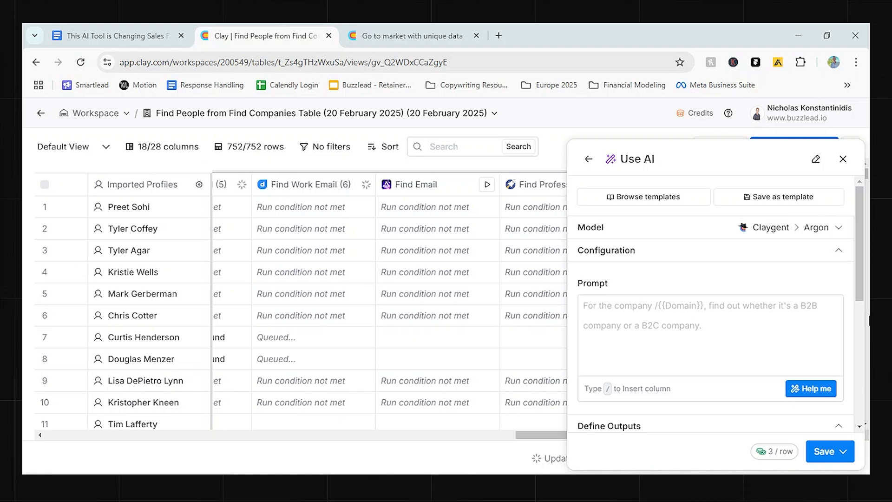
Set the web research model to OpenAI > GPT 4o Mini.
{"action": "left_click", "coordinate": [786, 255]}
{"action": "left_click", "coordinate": [778, 223]}
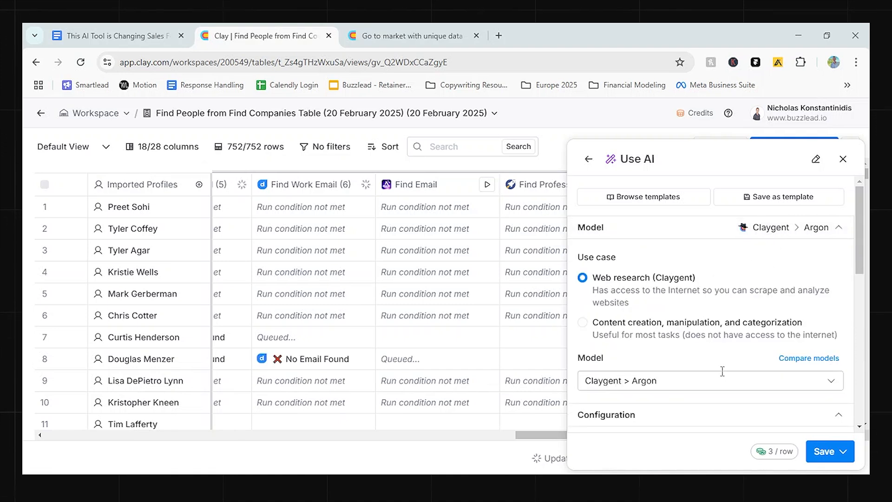
{"action": "left_click", "coordinate": [713, 382]}
{"action": "left_click", "coordinate": [713, 273]}
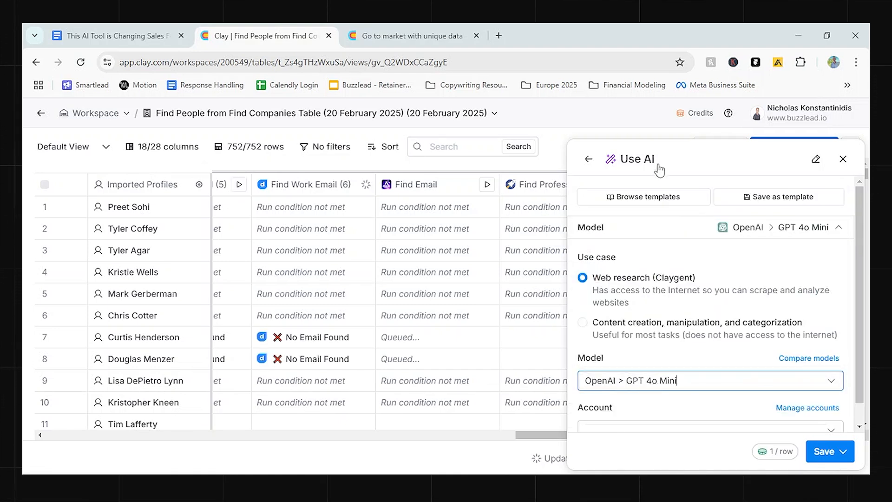
{"action": "scroll", "coordinate": [689, 335], "scroll_direction": "down", "scroll_amount": 5}
{"action": "scroll", "coordinate": [677, 314], "scroll_direction": "up", "scroll_amount": 5}
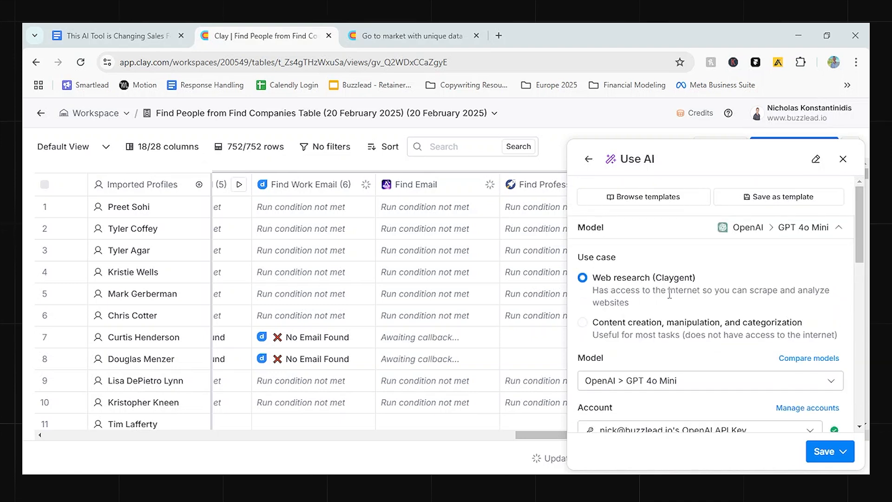
Browse the Use AI templates and review the mission of SEO Blog Ideas TC 2/6 without applying it.
{"action": "left_click", "coordinate": [623, 195]}
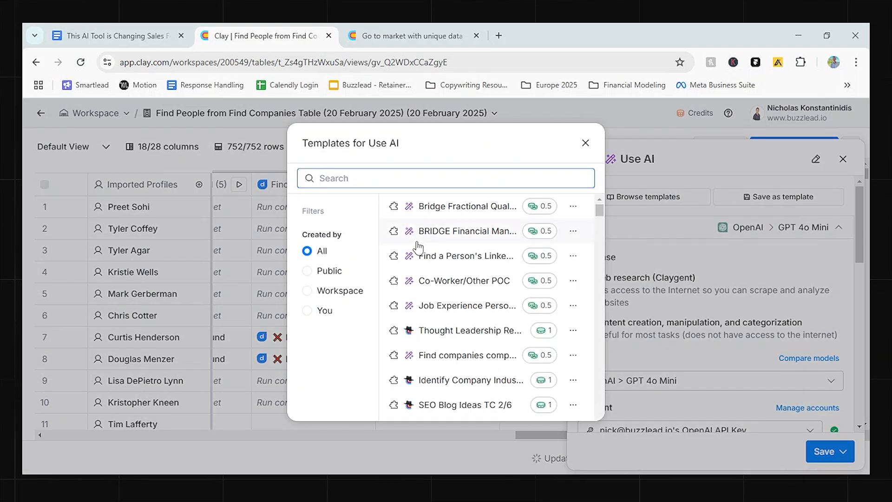
{"action": "mouse_move", "coordinate": [445, 340]}
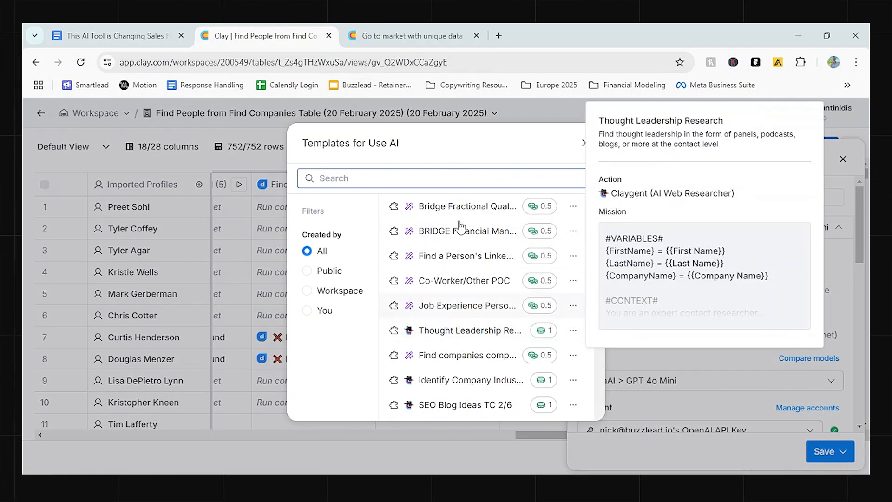
{"action": "mouse_move", "coordinate": [449, 409]}
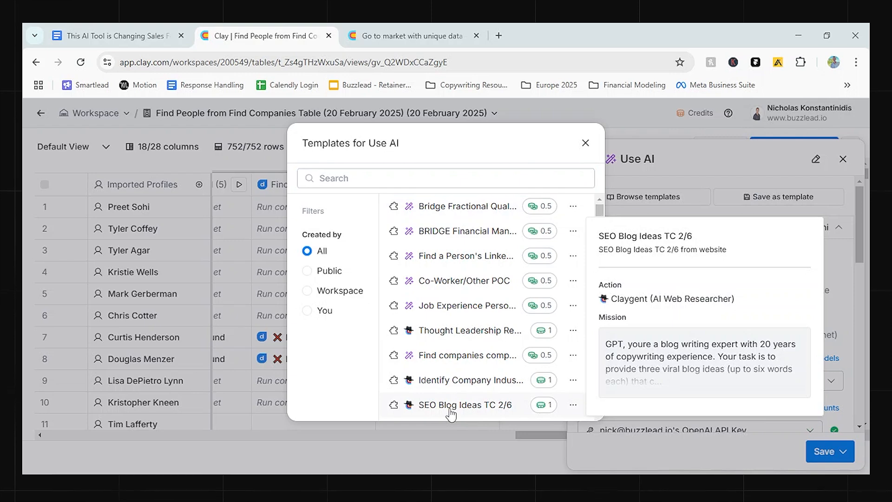
{"action": "left_click", "coordinate": [452, 409]}
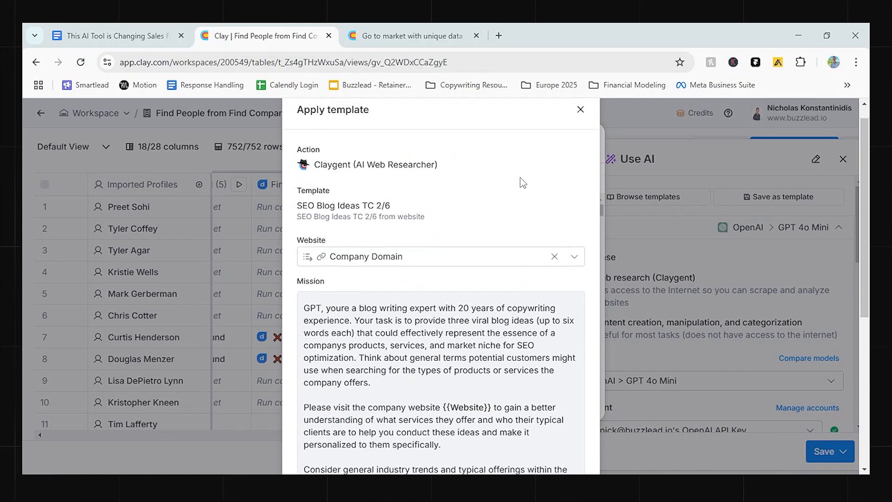
{"action": "scroll", "coordinate": [521, 182], "scroll_direction": "down", "scroll_amount": 5}
{"action": "scroll", "coordinate": [595, 168], "scroll_direction": "up", "scroll_amount": 5}
{"action": "left_click", "coordinate": [580, 129]}
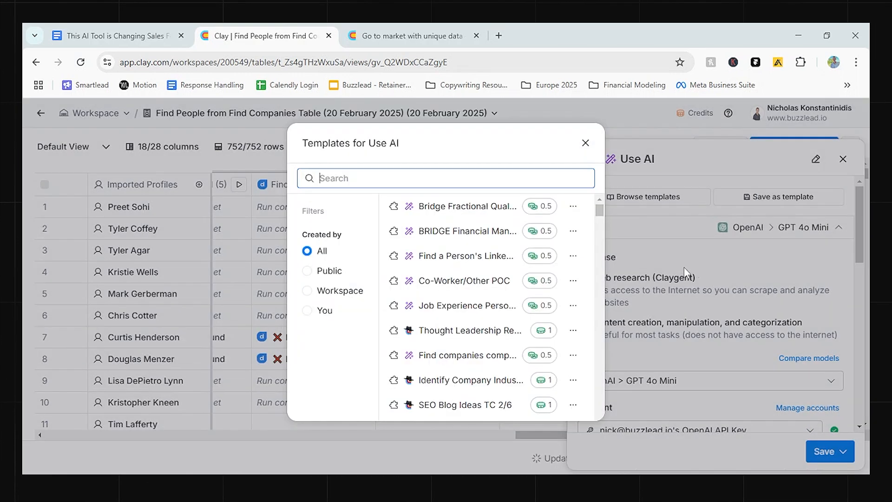
Search the templates for comp, apply Find competitors with the Company Domain column, and save and run it on 10 rows.
{"action": "type", "text": "comp"}
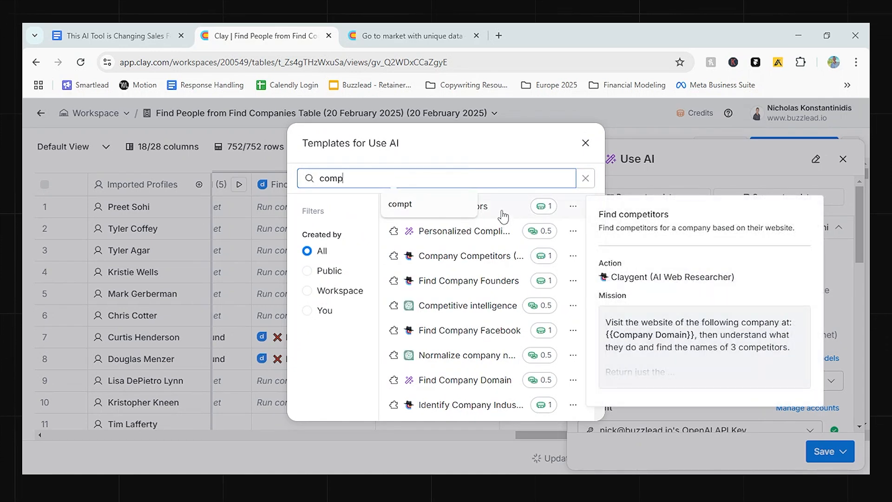
{"action": "left_click", "coordinate": [503, 216]}
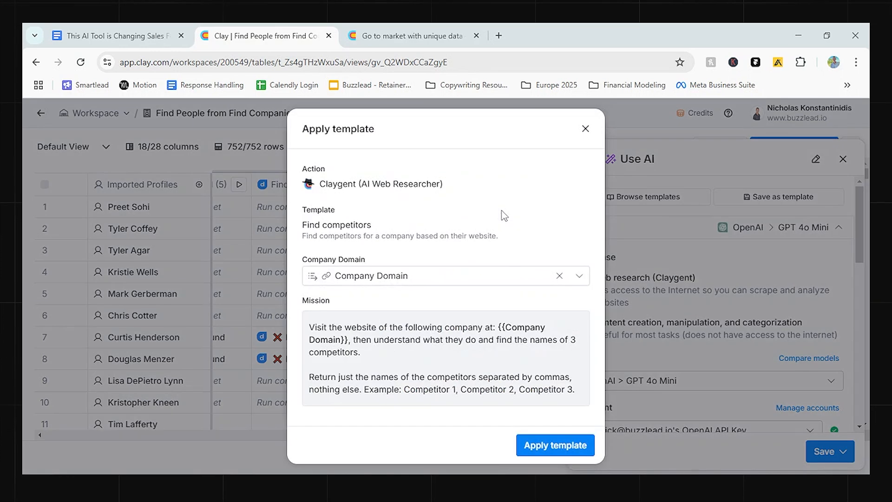
{"action": "left_click", "coordinate": [561, 445]}
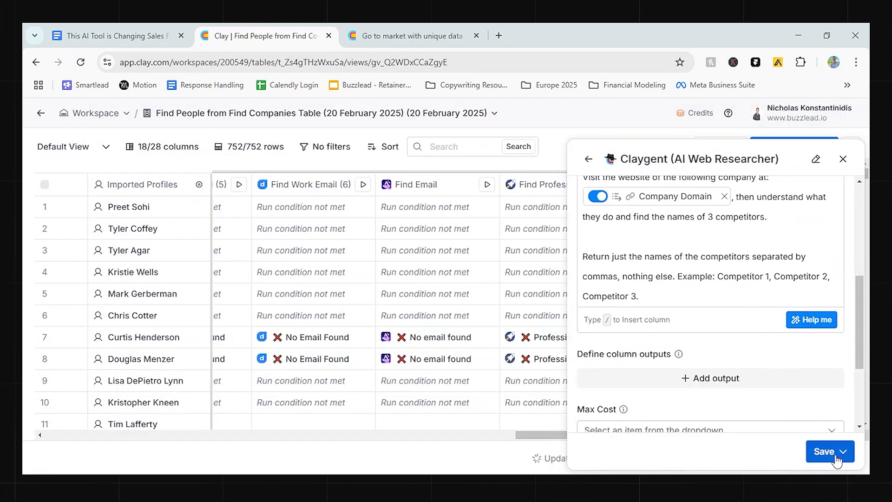
{"action": "left_click", "coordinate": [838, 460]}
{"action": "left_click", "coordinate": [747, 378]}
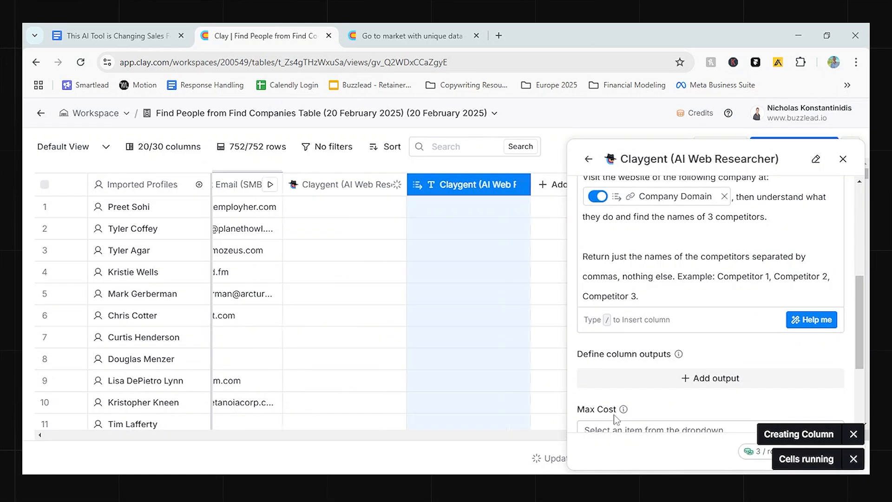
{"action": "left_click", "coordinate": [843, 160]}
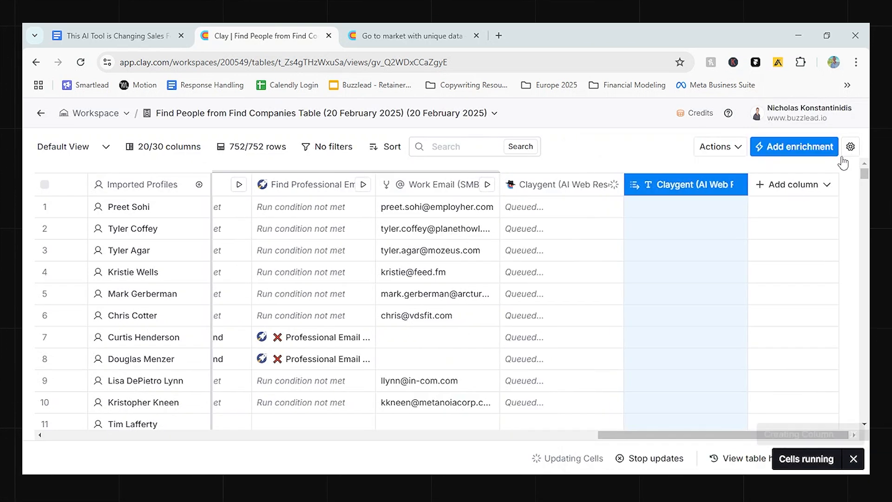
Add another Claygent (AI Web Researcher) enrichment after the company competitors columns.
{"action": "left_click", "coordinate": [805, 184]}
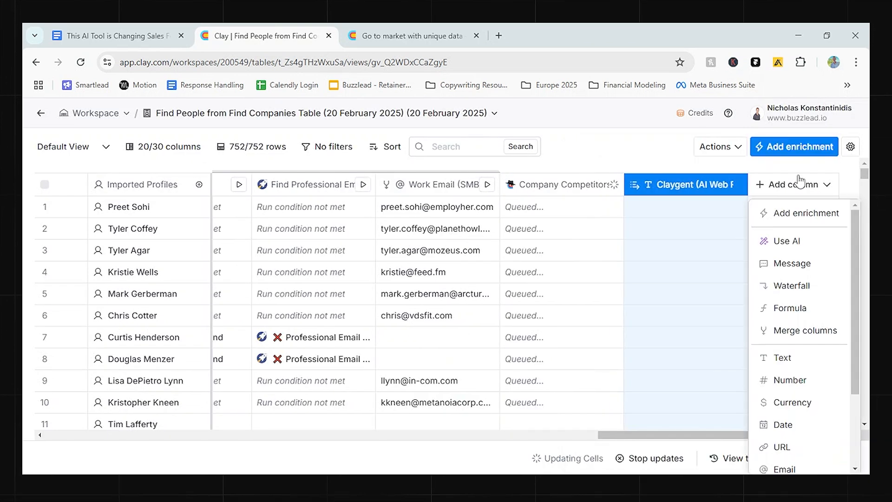
{"action": "left_click", "coordinate": [820, 214]}
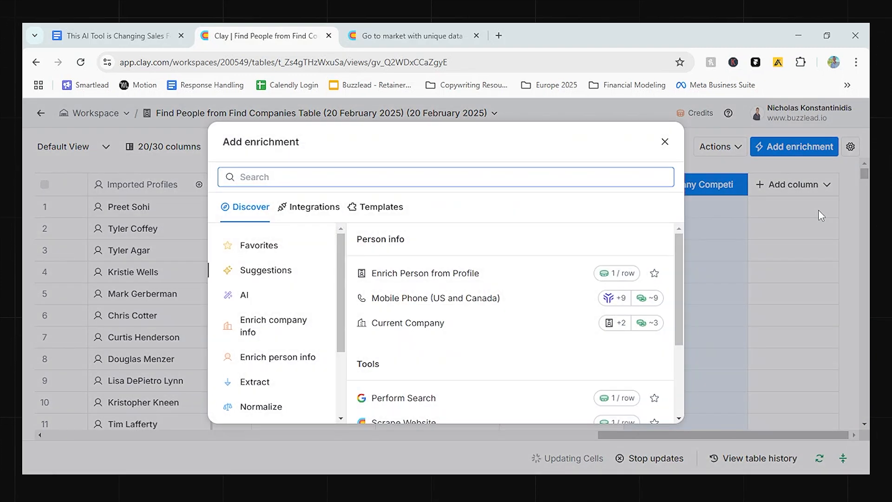
{"action": "type", "text": "claygent"}
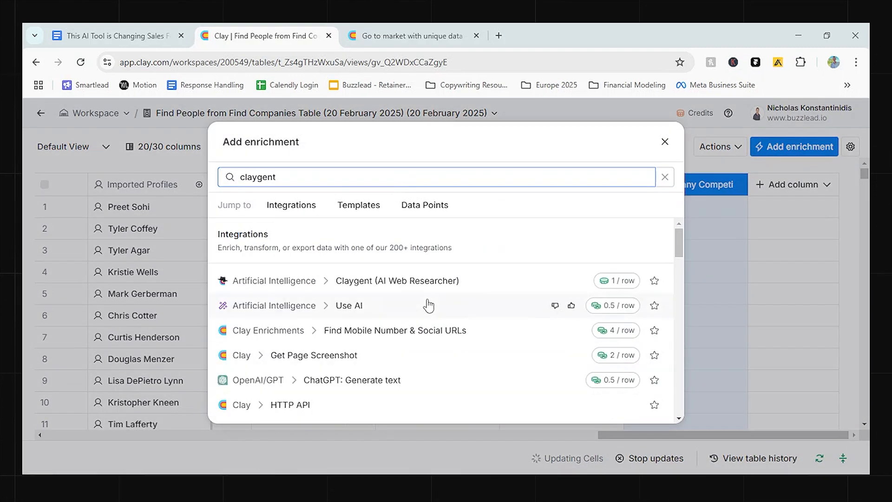
{"action": "left_click", "coordinate": [423, 280]}
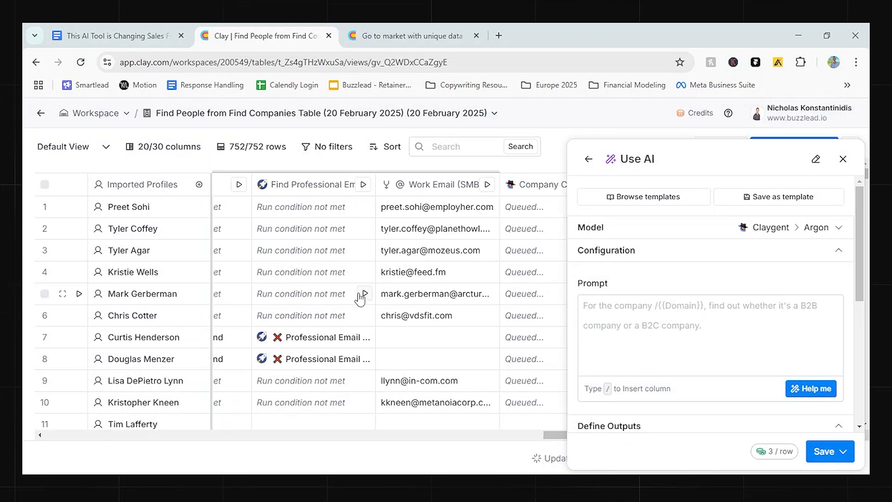
{"action": "left_click", "coordinate": [704, 349]}
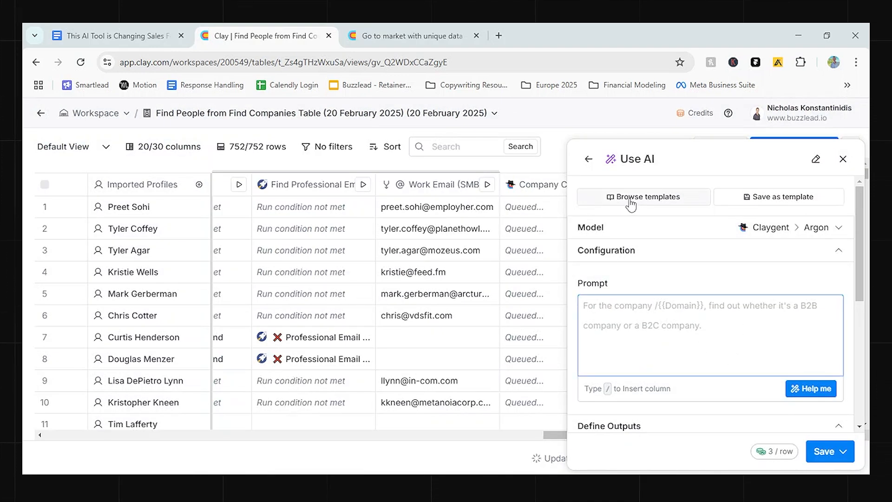
Search the templates for seo, review SEO Blog Ideas TC 2/6, and apply it to the new enrichment.
{"action": "left_click", "coordinate": [618, 197]}
{"action": "mouse_move", "coordinate": [462, 329]}
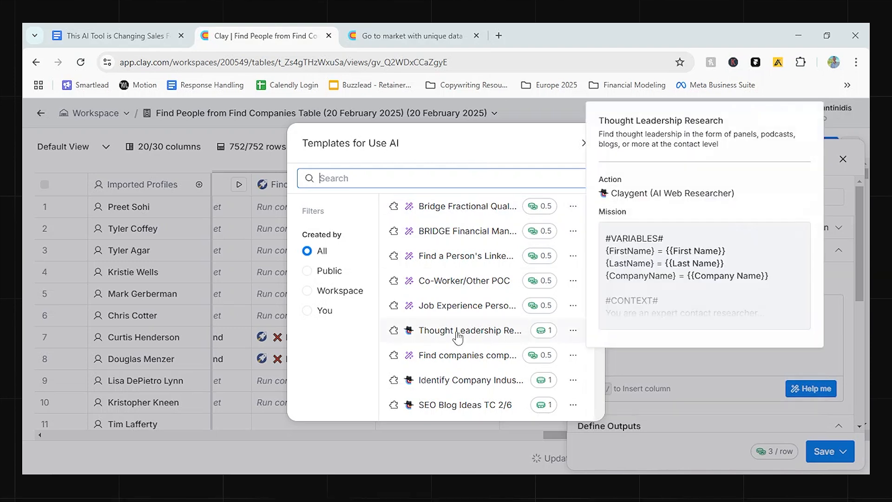
{"action": "left_click", "coordinate": [382, 178]}
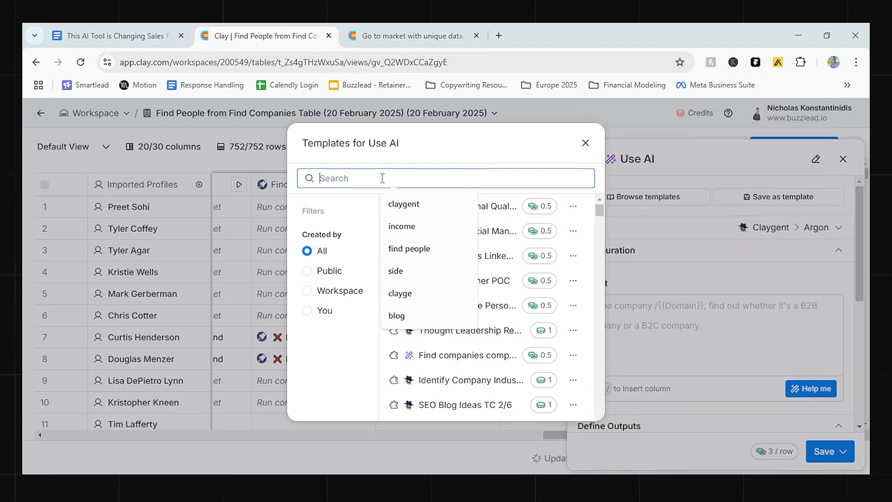
{"action": "type", "text": "seo"}
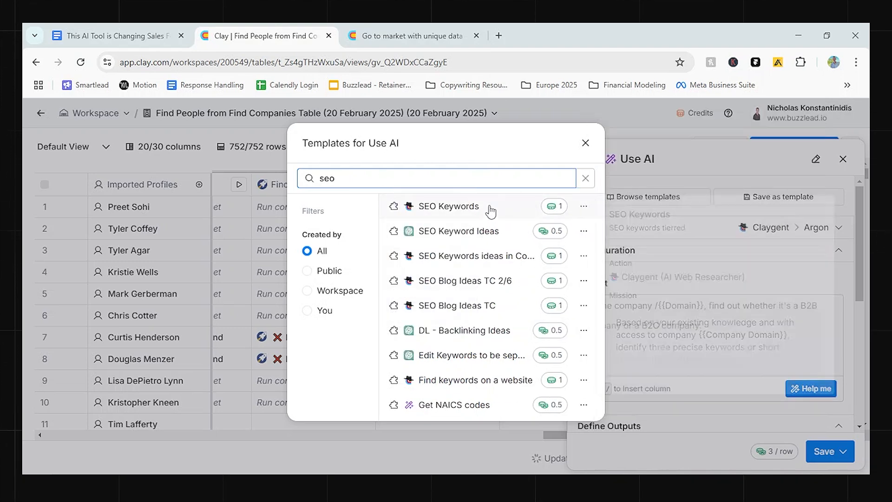
{"action": "mouse_move", "coordinate": [481, 265]}
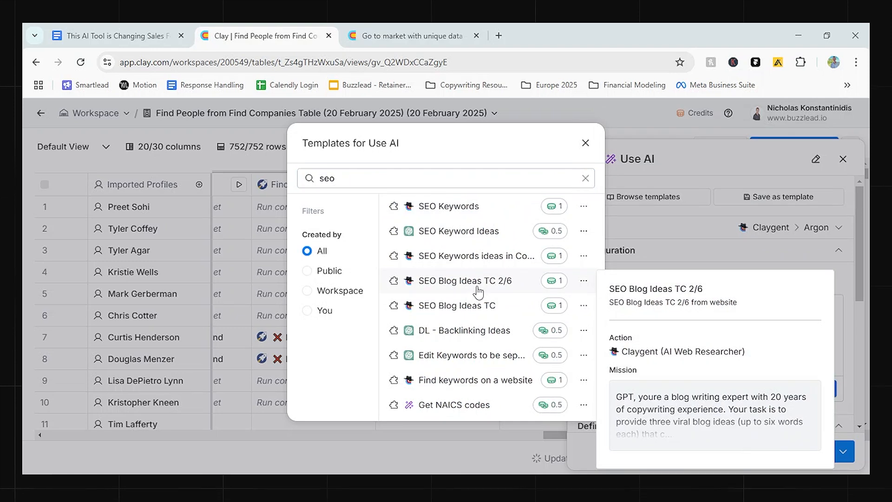
{"action": "left_click", "coordinate": [465, 283]}
{"action": "scroll", "coordinate": [528, 373], "scroll_direction": "down", "scroll_amount": 5}
{"action": "scroll", "coordinate": [528, 373], "scroll_direction": "down", "scroll_amount": 2}
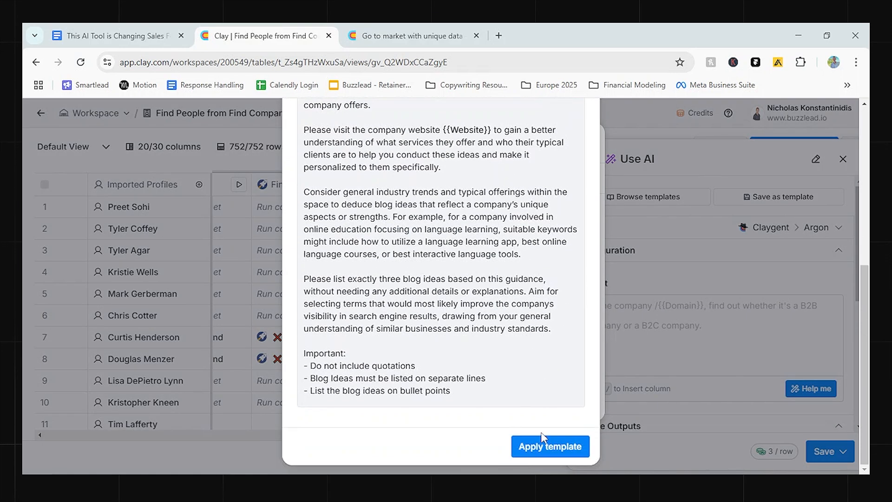
{"action": "left_click", "coordinate": [544, 459]}
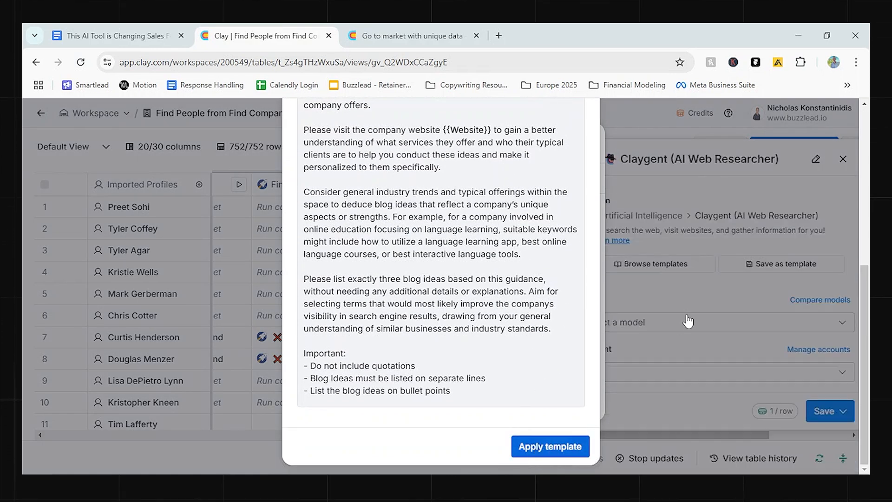
Save the SEO blog ideas enrichment and run it on 10 rows.
{"action": "scroll", "coordinate": [726, 312], "scroll_direction": "down", "scroll_amount": 6}
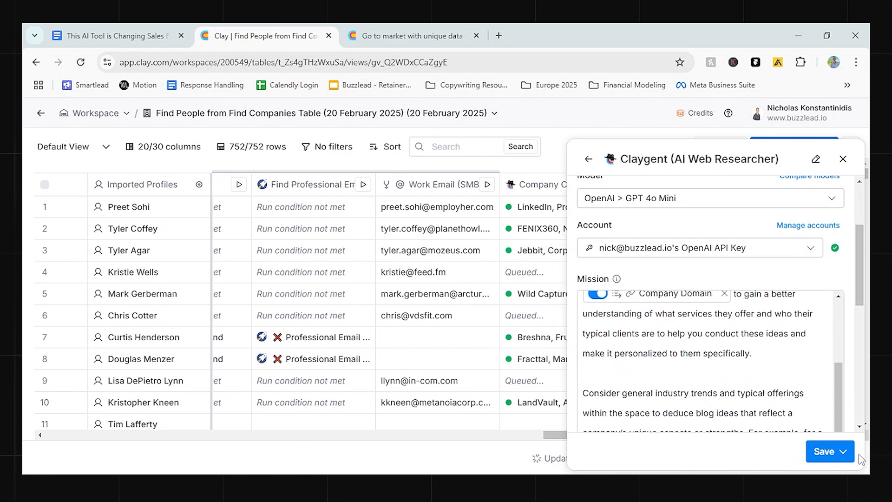
{"action": "left_click", "coordinate": [834, 451]}
{"action": "left_click", "coordinate": [744, 374]}
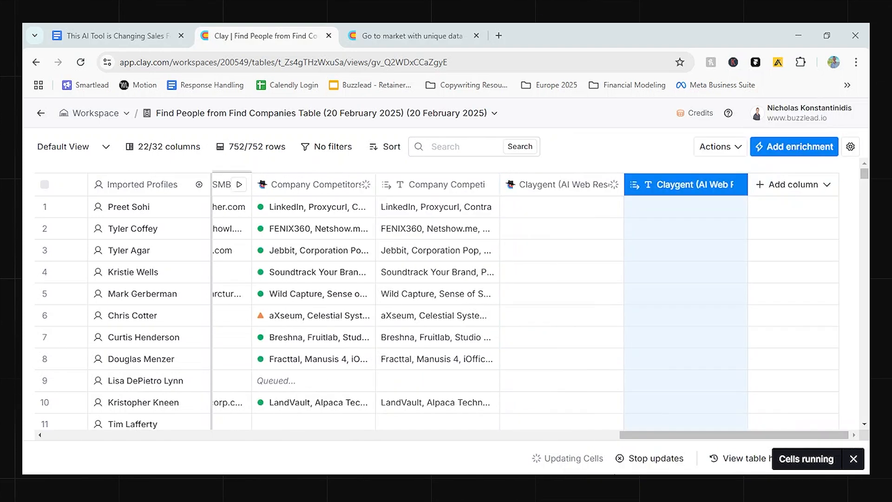
Examine the work email waterfall, company competitors and SEO blog ideas results across the people table.
{"action": "left_click_drag", "start_coordinate": [781, 440], "coordinate": [690, 445]}
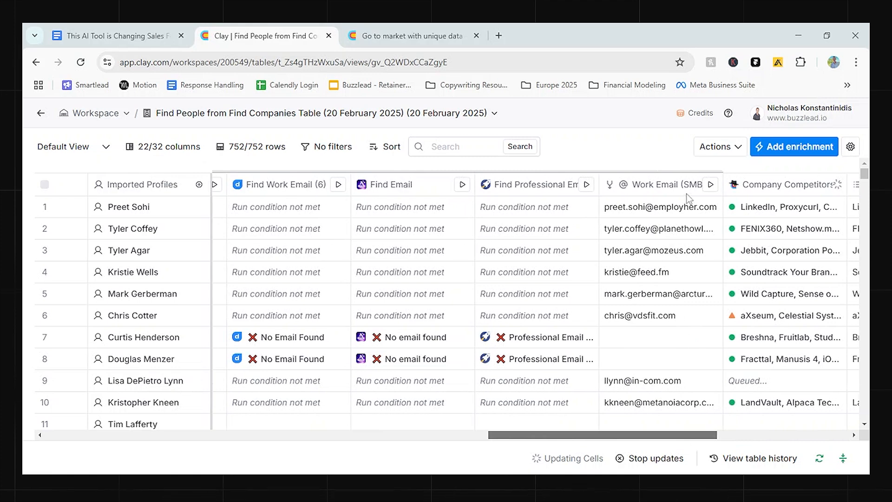
{"action": "scroll", "coordinate": [654, 347], "scroll_direction": "down", "scroll_amount": 2}
{"action": "scroll", "coordinate": [655, 348], "scroll_direction": "up", "scroll_amount": 2}
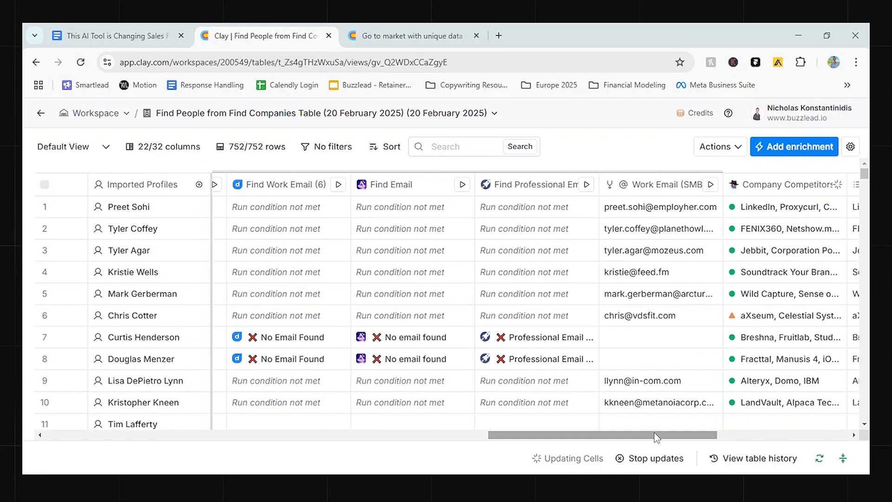
{"action": "left_click_drag", "start_coordinate": [656, 436], "coordinate": [481, 393]}
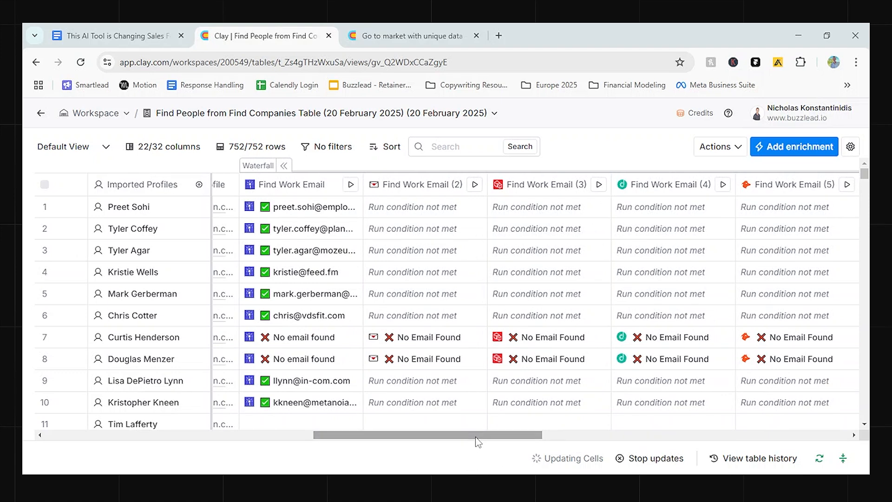
{"action": "left_click_drag", "start_coordinate": [476, 437], "coordinate": [676, 407]}
{"action": "left_click_drag", "start_coordinate": [590, 435], "coordinate": [696, 427]}
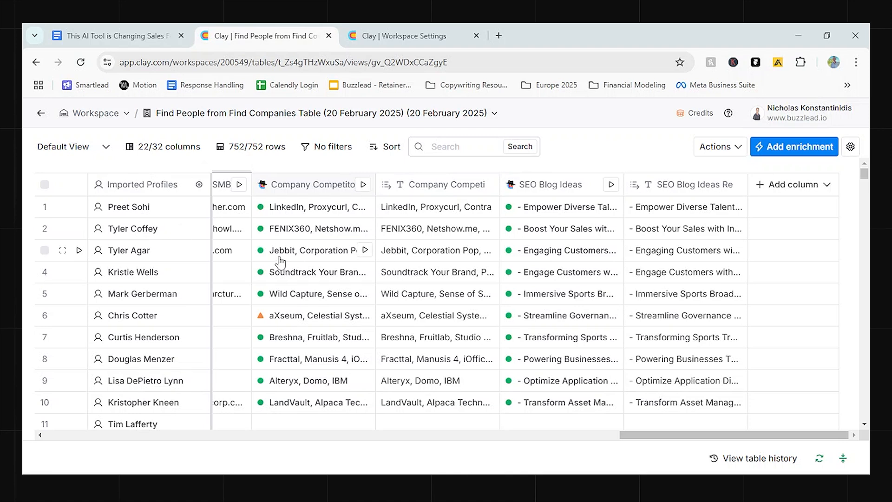
Open the export options for the enriched people table.
{"action": "left_click", "coordinate": [719, 148]}
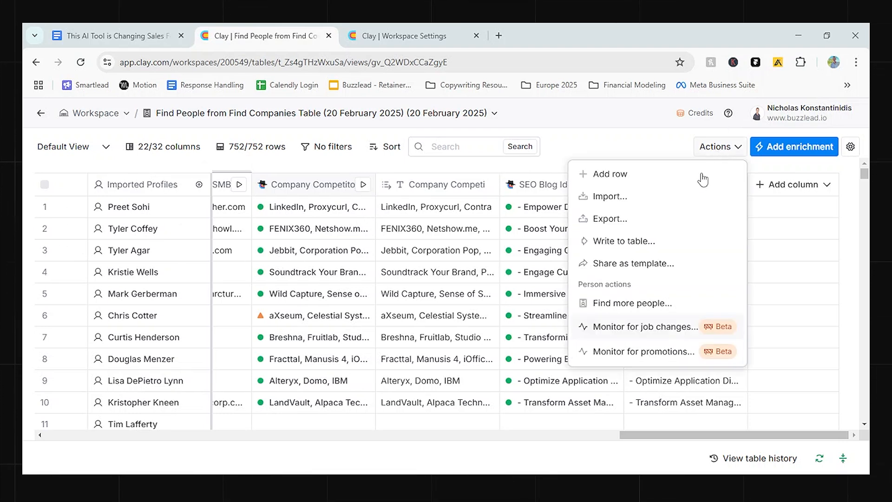
{"action": "left_click", "coordinate": [637, 220]}
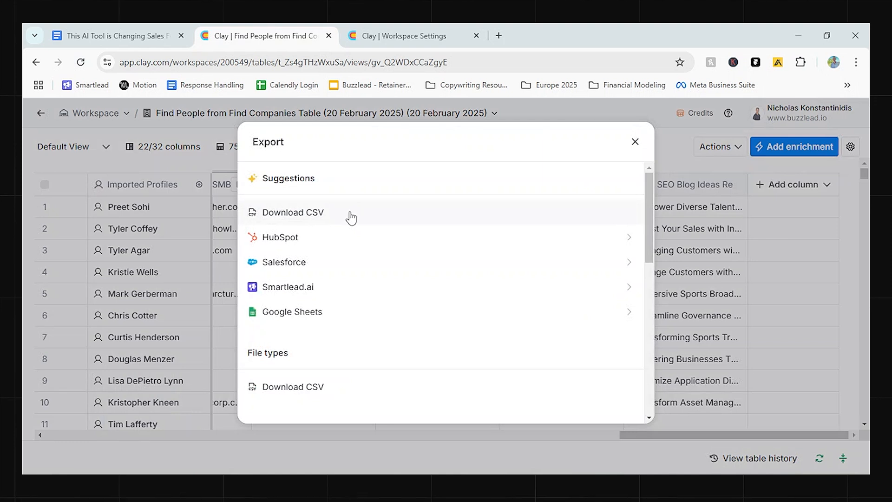